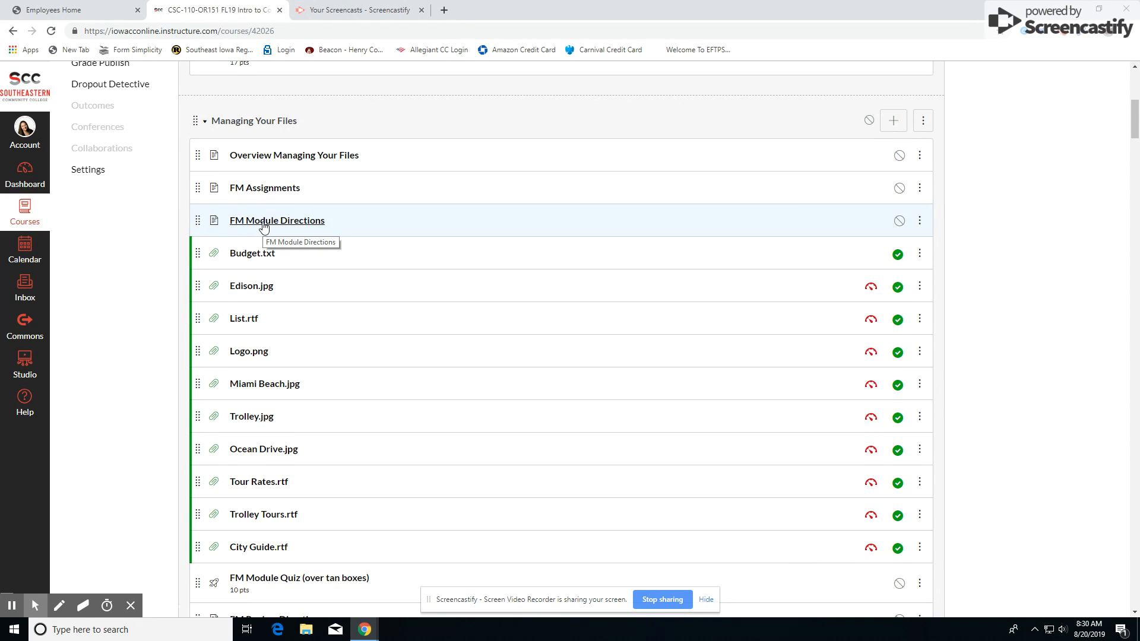
# Open the FM Module Directions page in the Managing Your Files module to read the instructions, then minimize the browser.
pyautogui.click(284, 223)
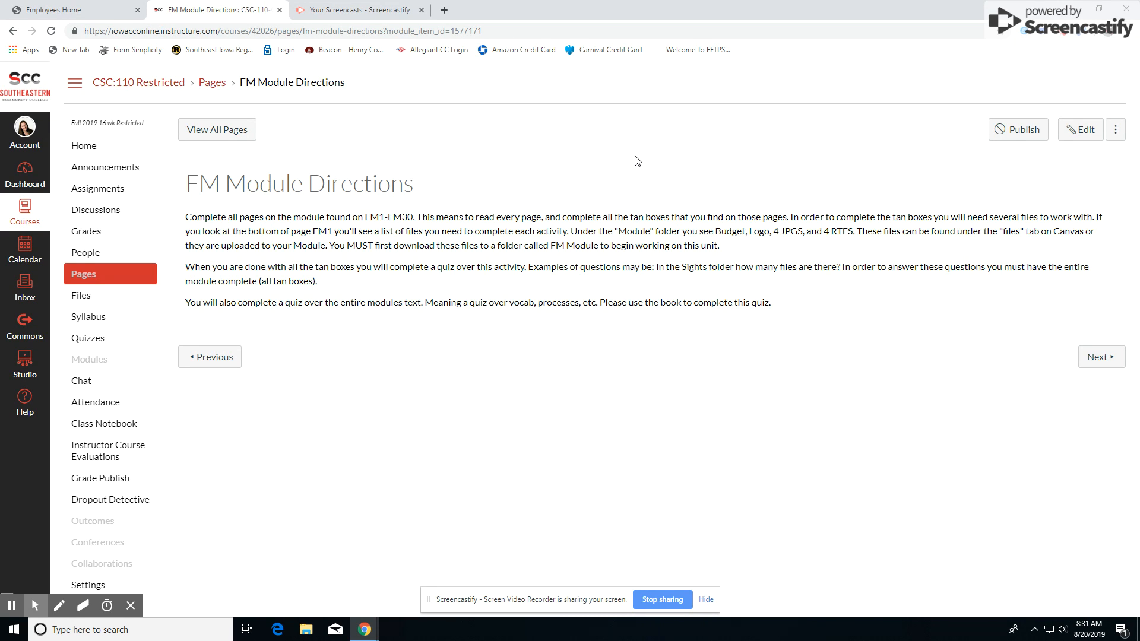
pyautogui.click(1079, 10)
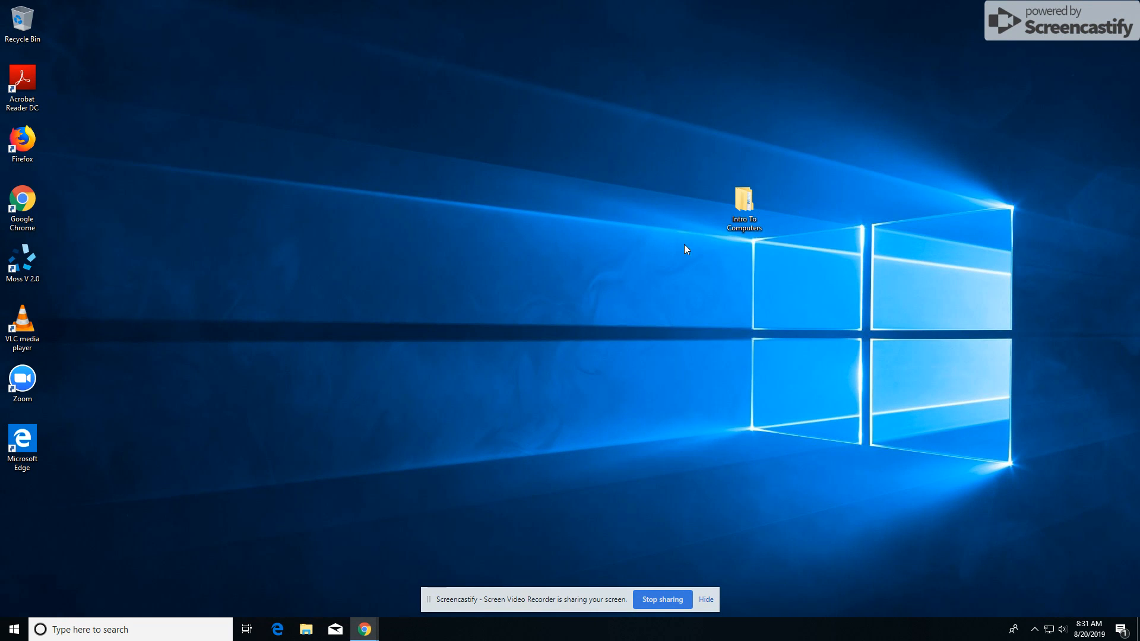
# Open the Module folder inside the FM folder of Intro To Computers on the desktop and maximize its window.
pyautogui.doubleClick(742, 205)
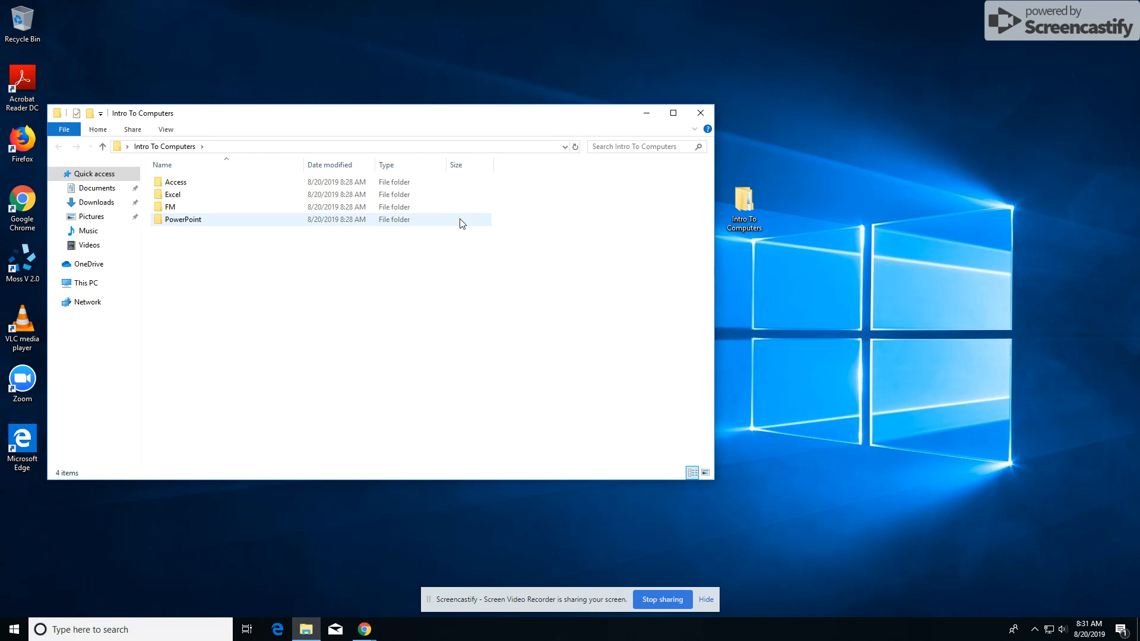
pyautogui.click(167, 209)
pyautogui.doubleClick(168, 210)
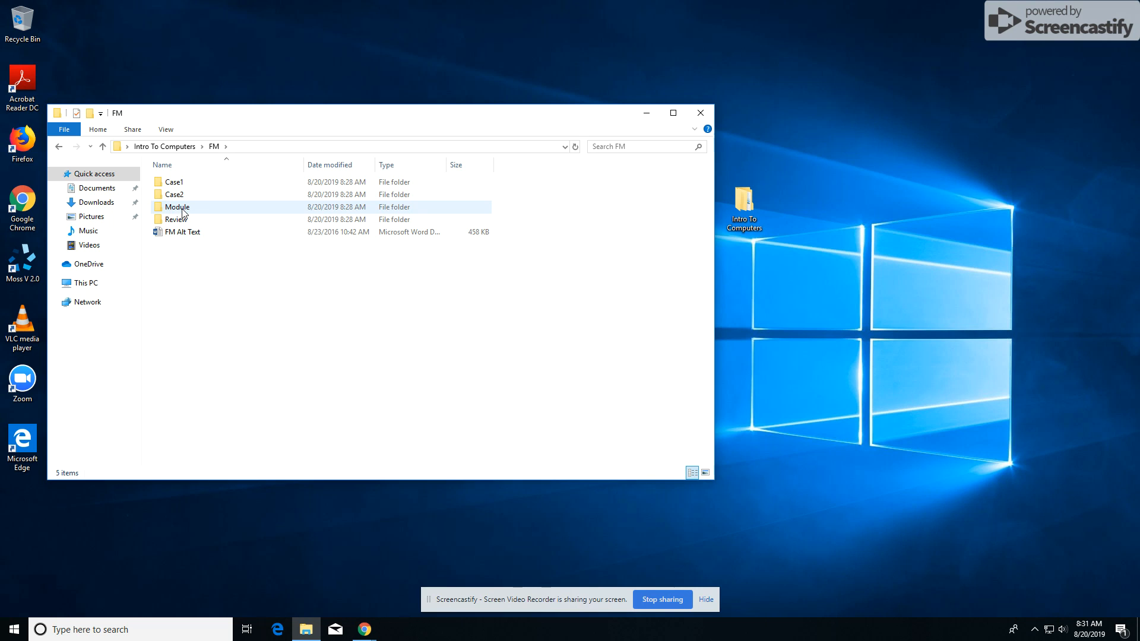
pyautogui.doubleClick(174, 207)
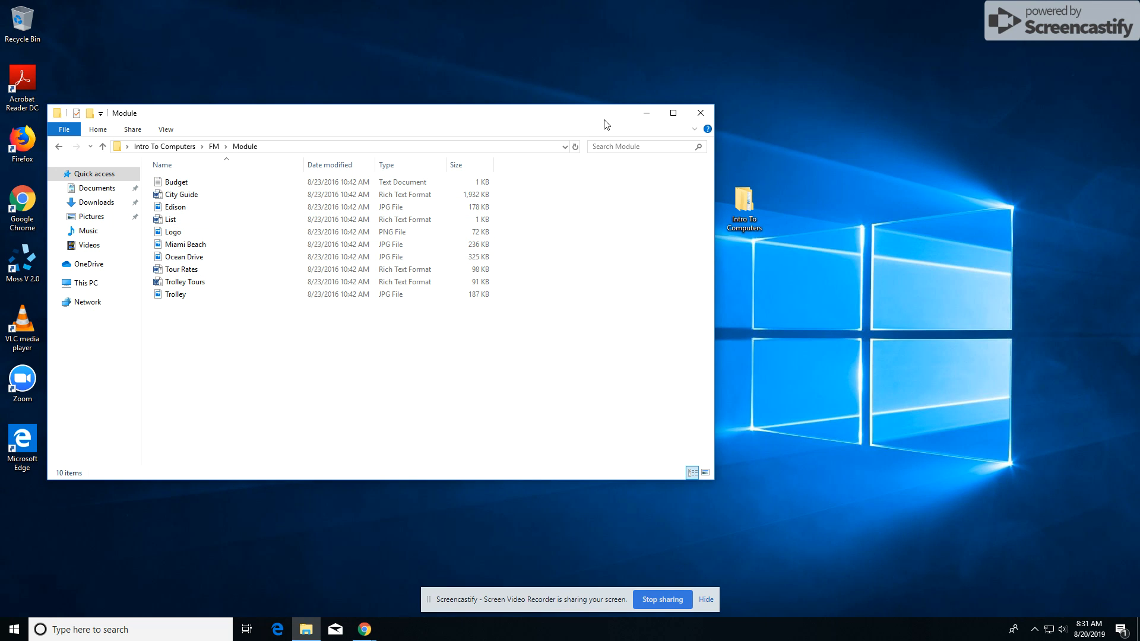
pyautogui.click(673, 112)
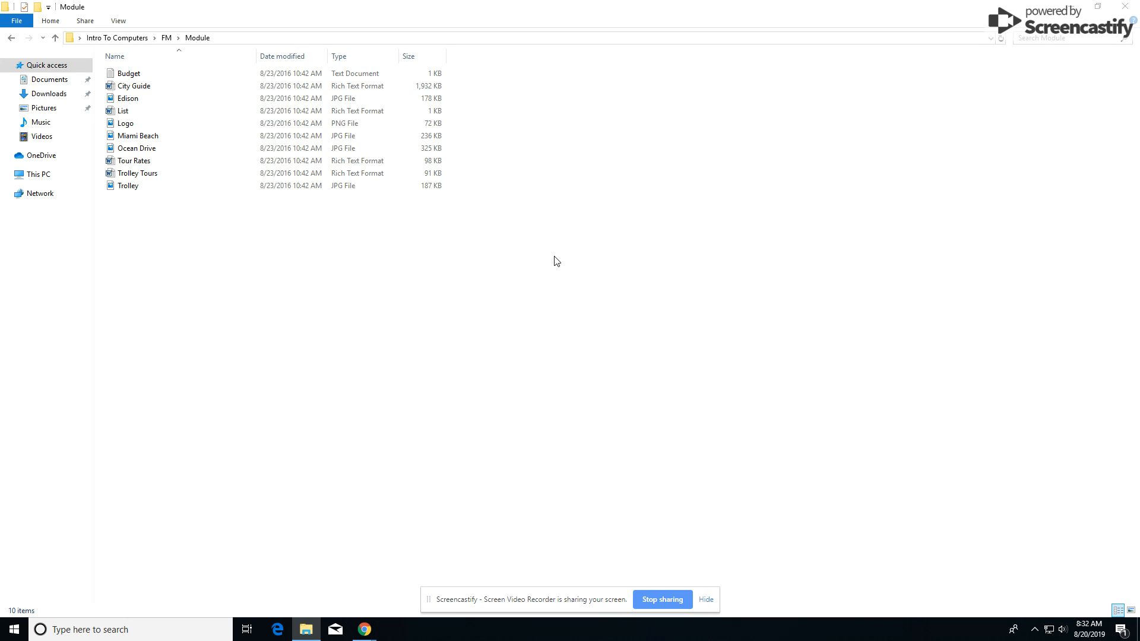
# Open the List rich text file with WordPad, without making WordPad the default for .rtf files.
pyautogui.rightClick(119, 115)
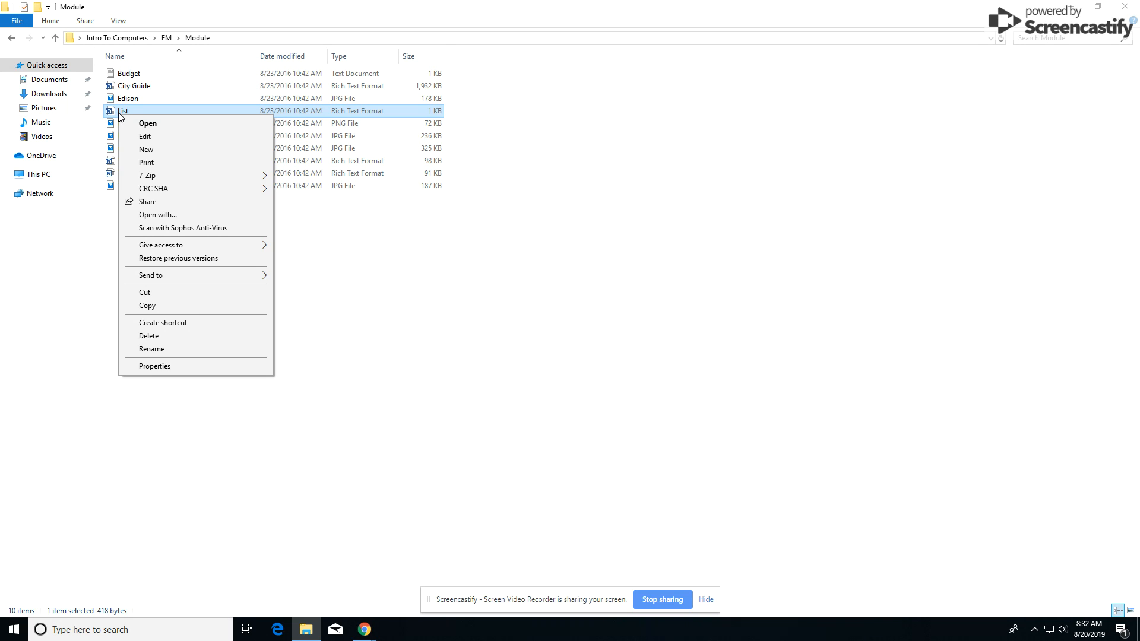
pyautogui.click(151, 217)
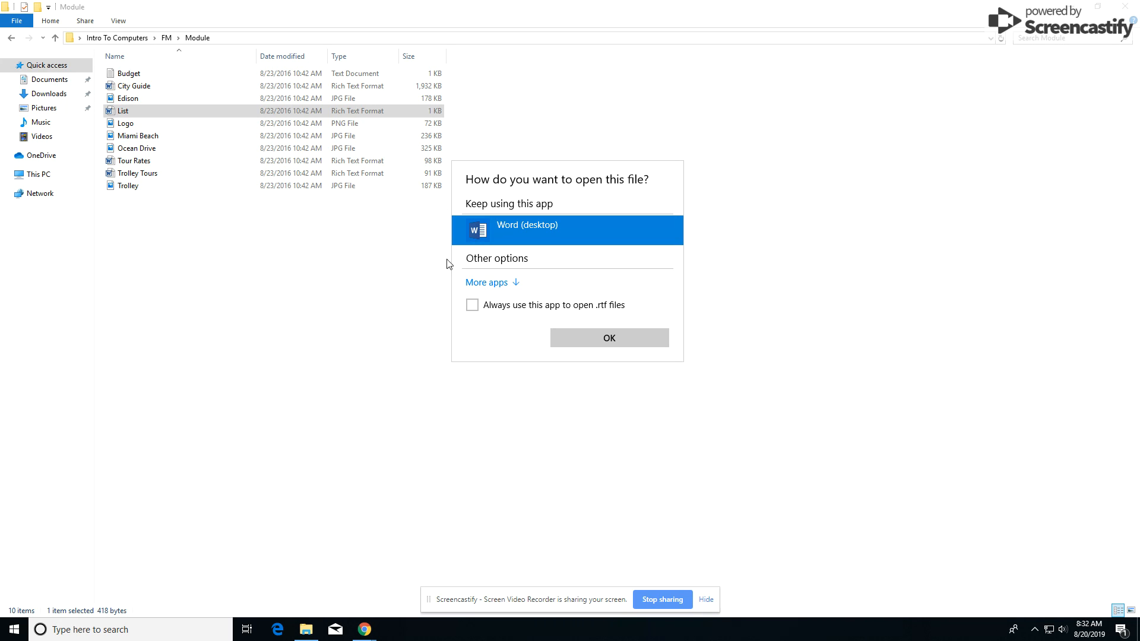
pyautogui.click(487, 285)
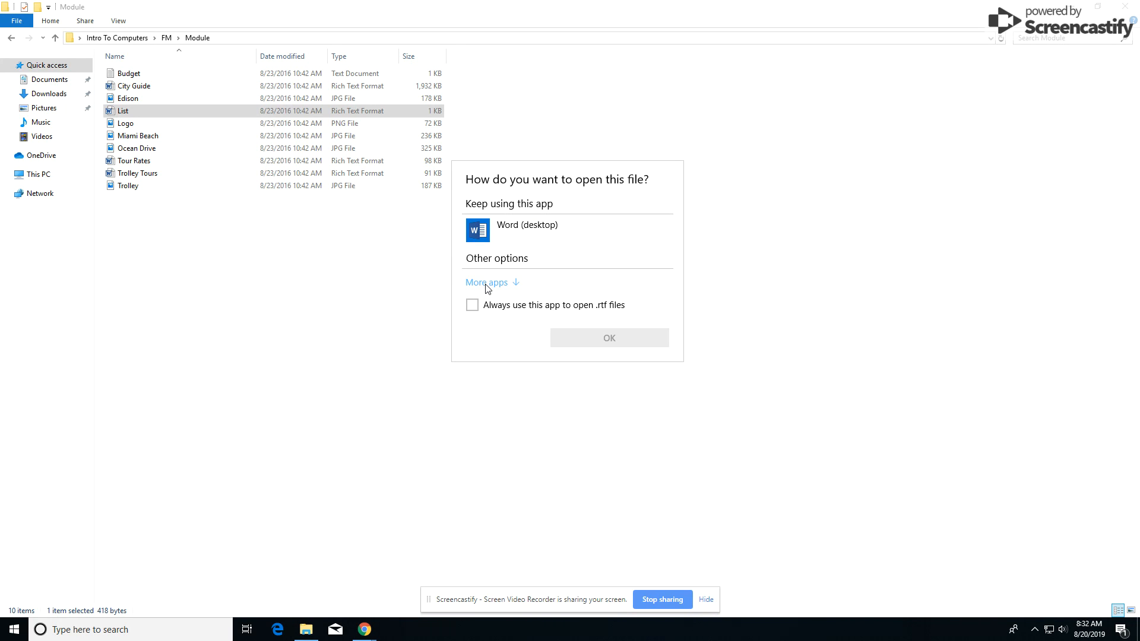
pyautogui.scroll(-3, 517, 314)
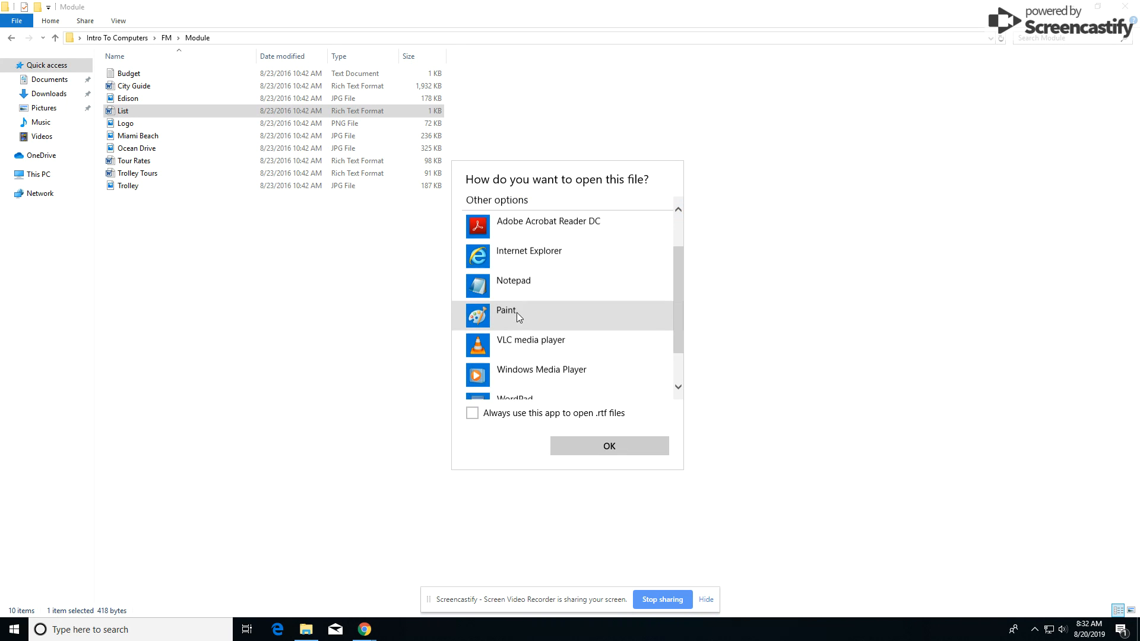
pyautogui.scroll(-1, 516, 313)
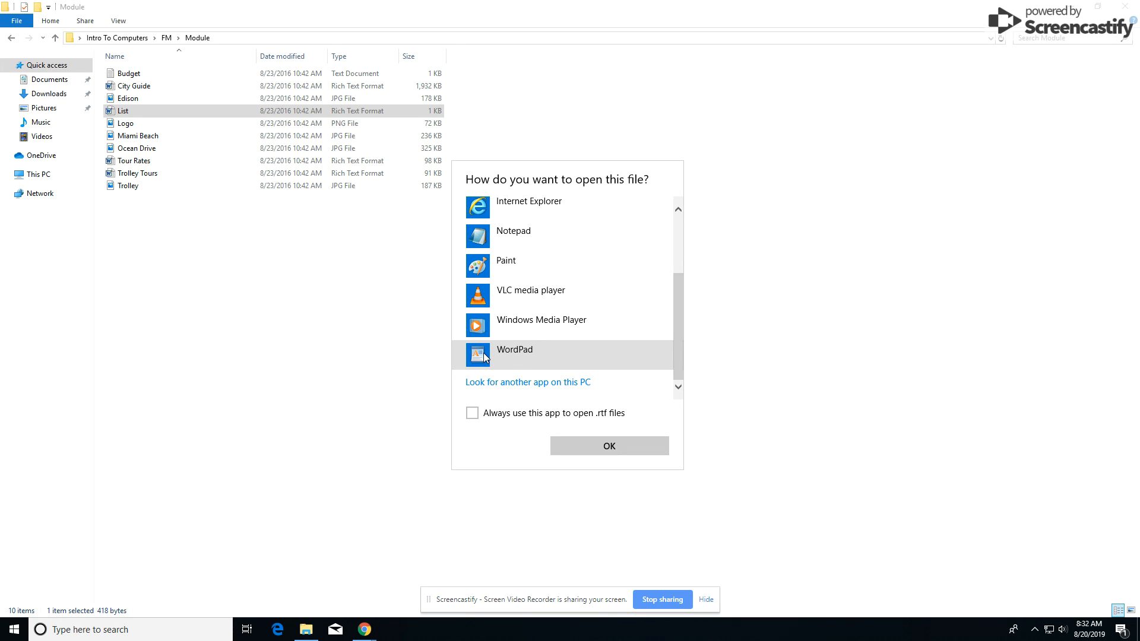
pyautogui.click(507, 355)
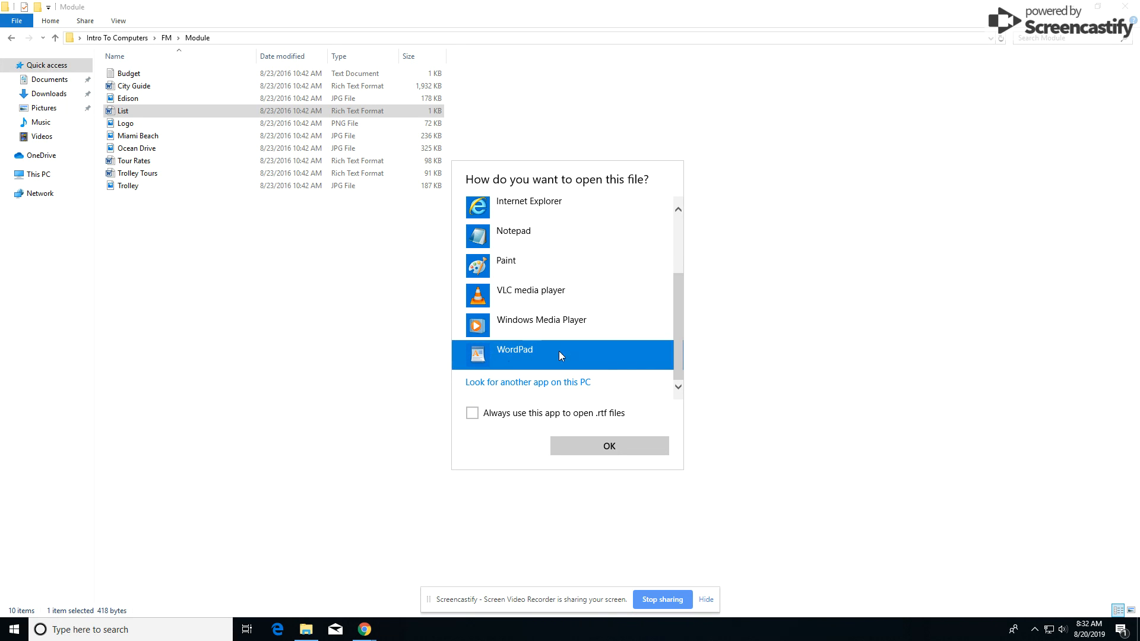
pyautogui.click(599, 450)
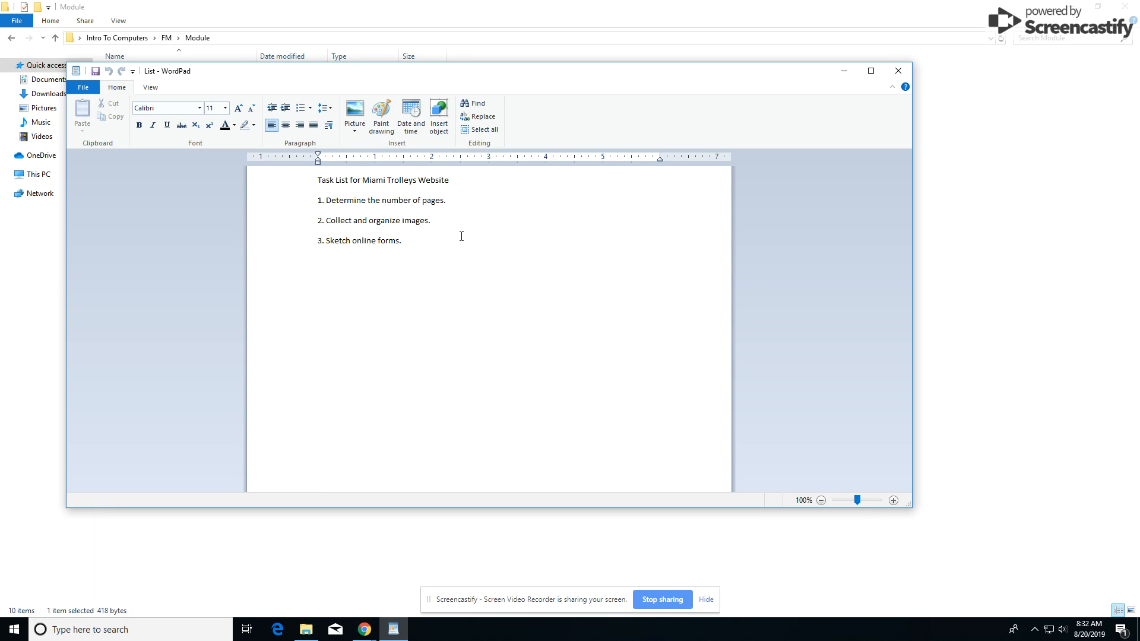
# Add the line "4. Include tool for cusotmer comments." below the third item of the task list.
pyautogui.press('Return')
pyautogui.write('4. Include tool for cusotmer comments.')
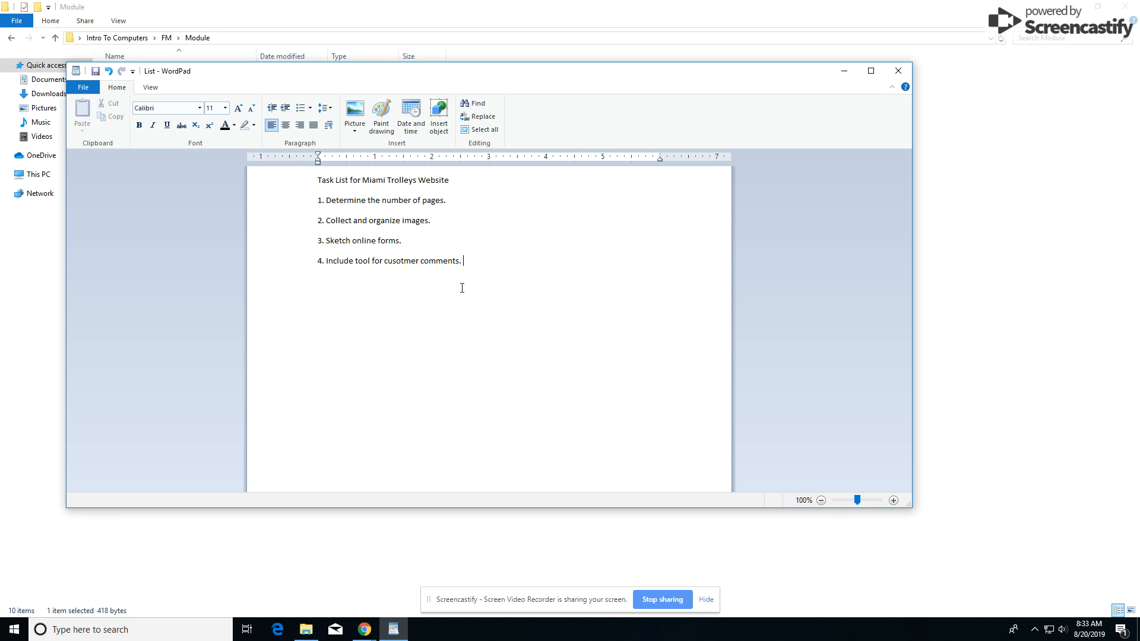
# Save a copy of the document as "Task List" in Rich Text Format in the Module folder and close WordPad.
pyautogui.click(75, 89)
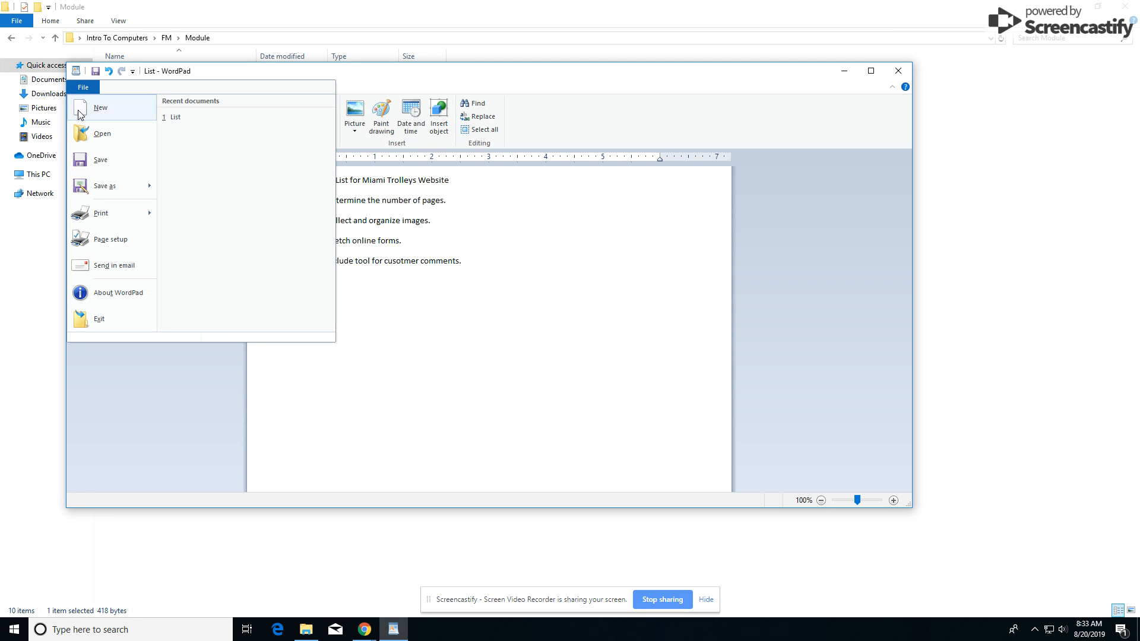
pyautogui.moveTo(90, 189)
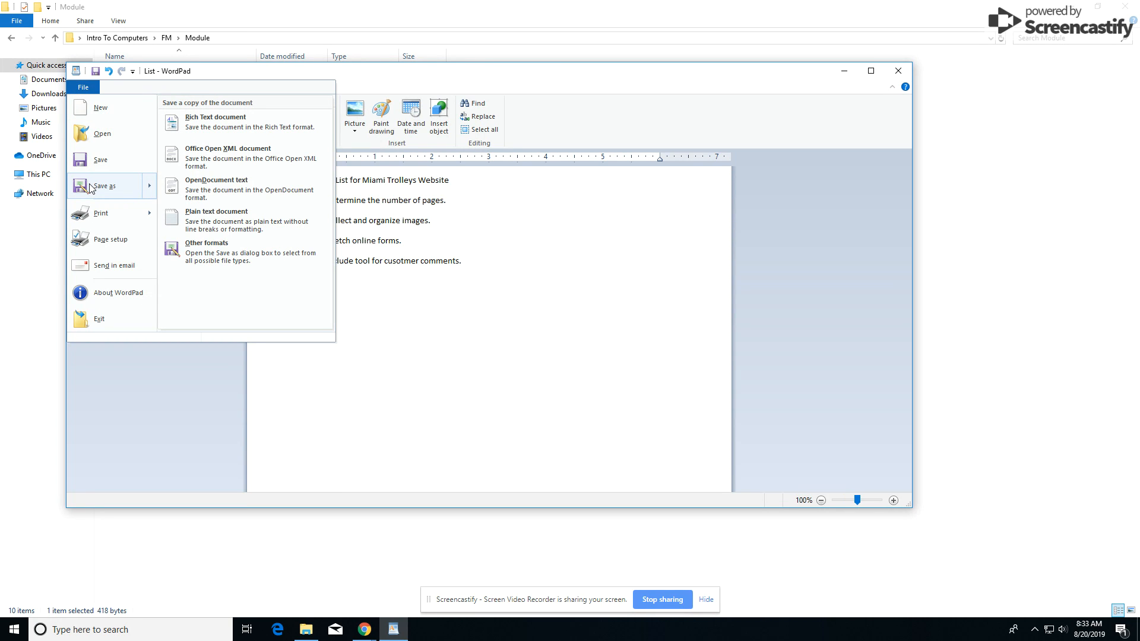
pyautogui.click(89, 188)
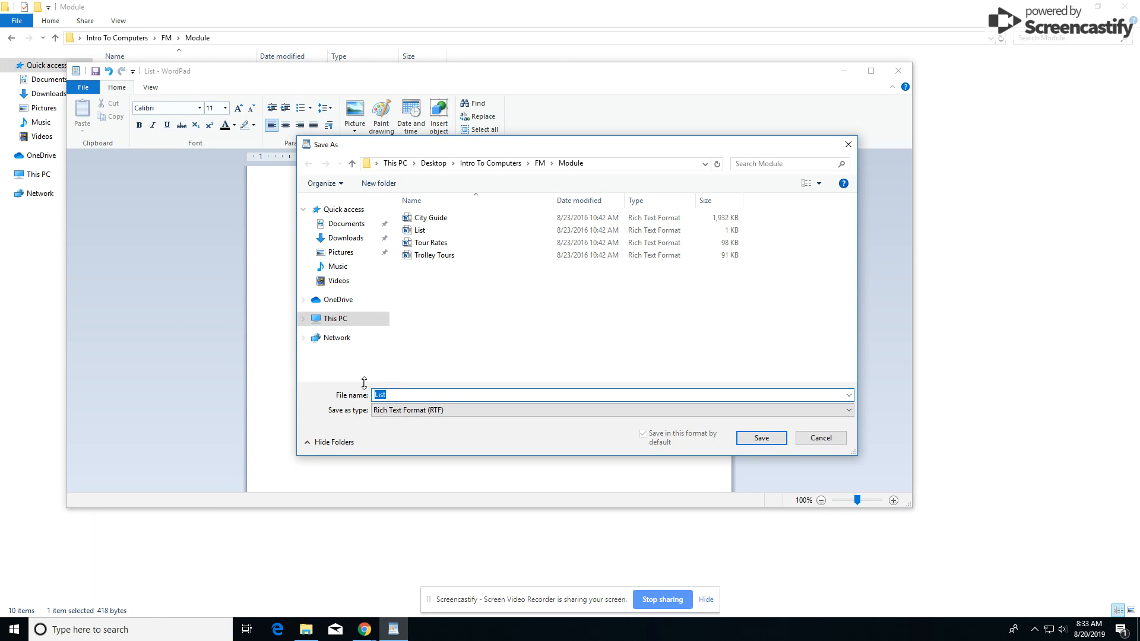
pyautogui.click(381, 395)
pyautogui.write('Task')
pyautogui.click(765, 442)
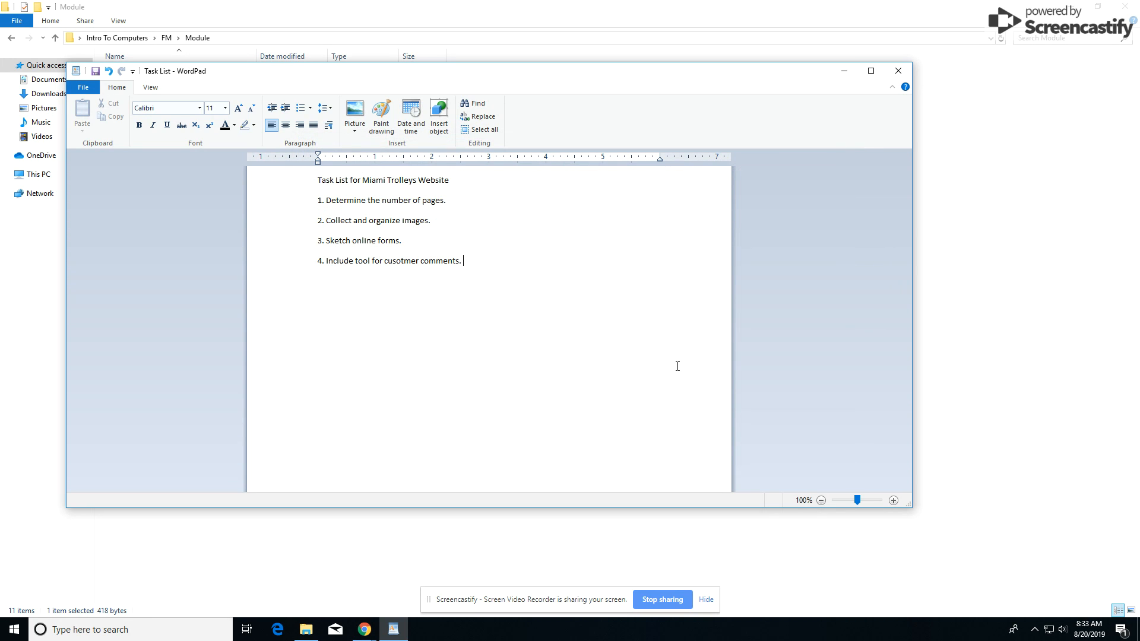
pyautogui.click(899, 72)
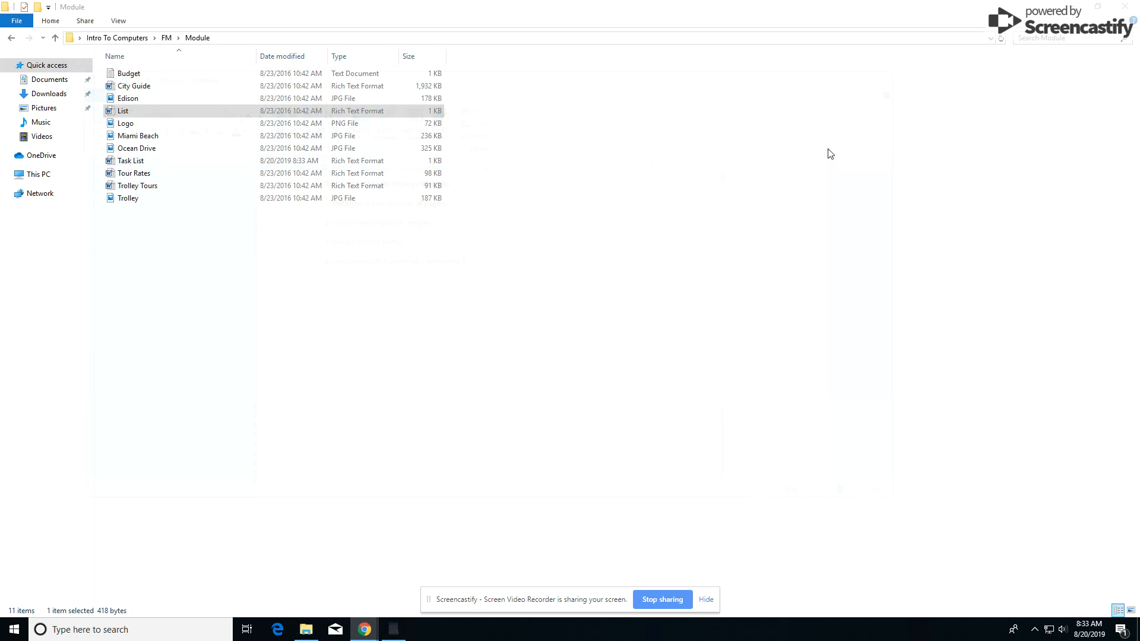
# Create a new folder named "Marketing Graphics" in the Module folder.
pyautogui.click(119, 112)
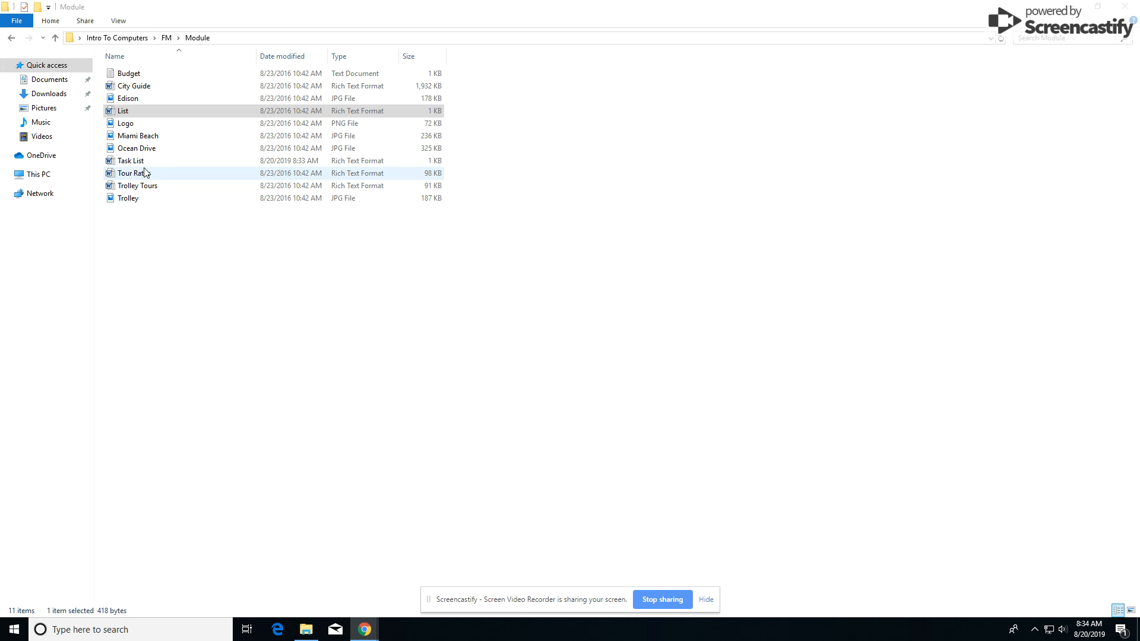
pyautogui.click(50, 23)
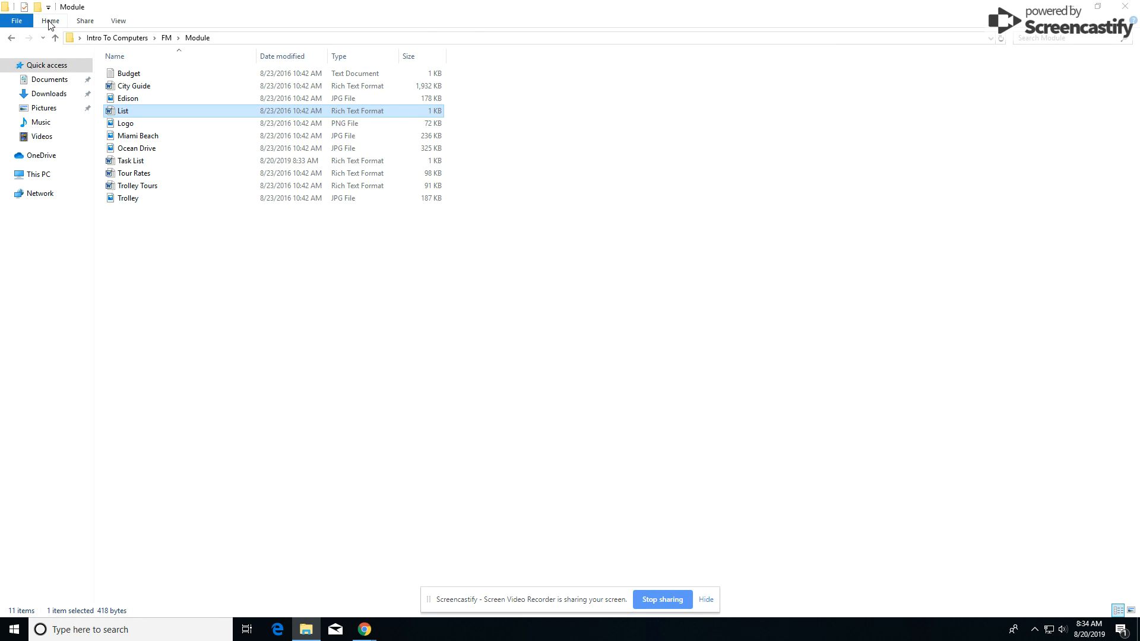
pyautogui.click(50, 22)
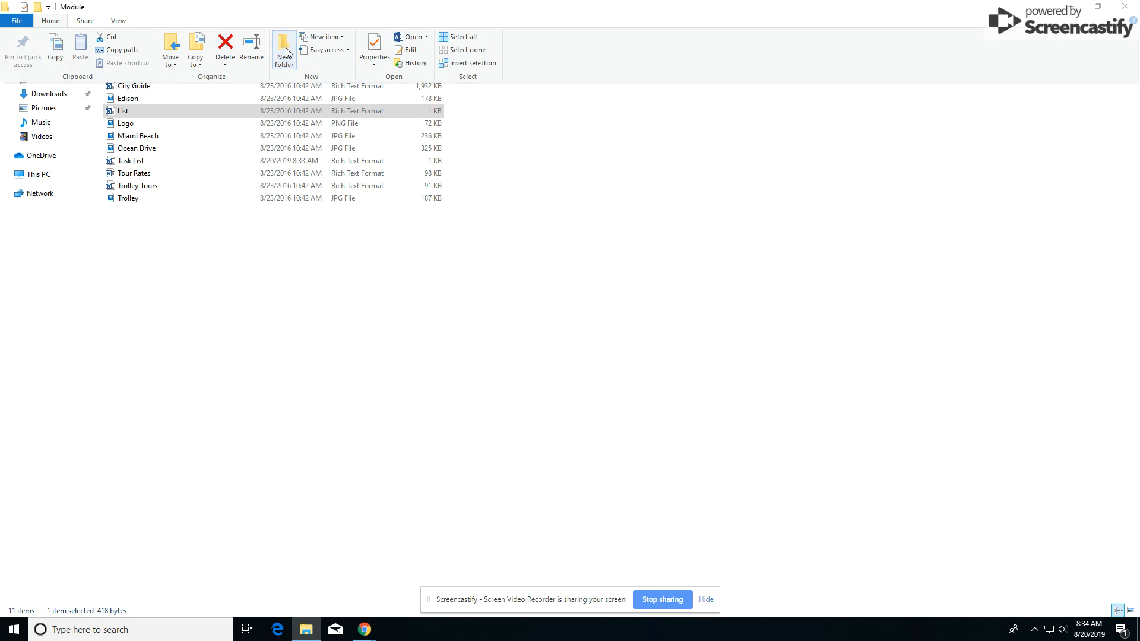
pyautogui.click(284, 48)
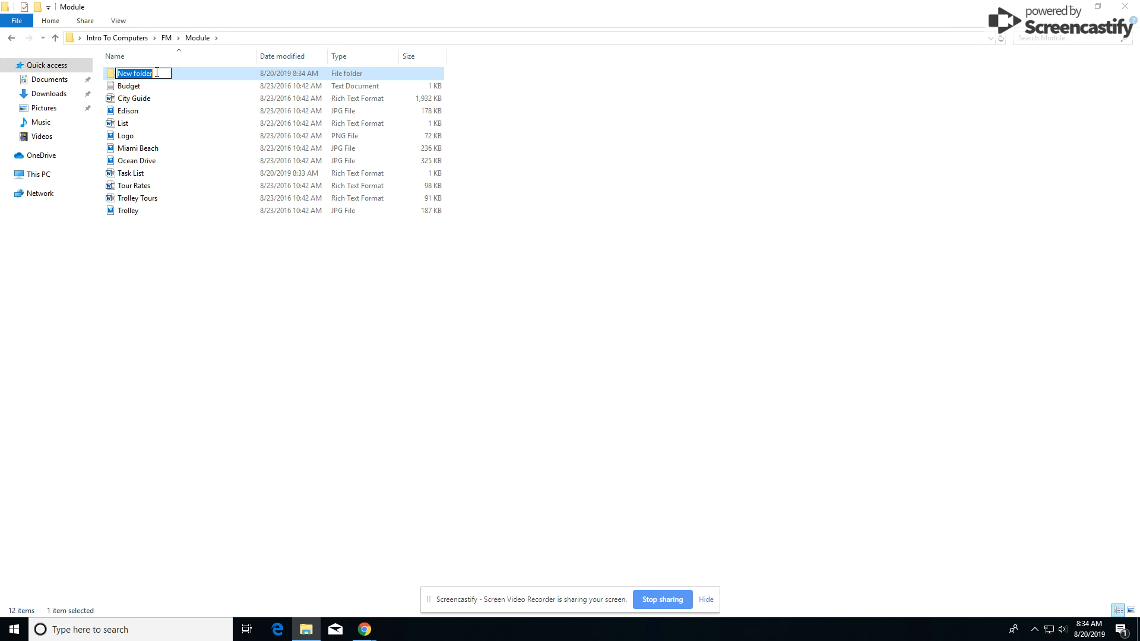
pyautogui.write('Marketing Graphics')
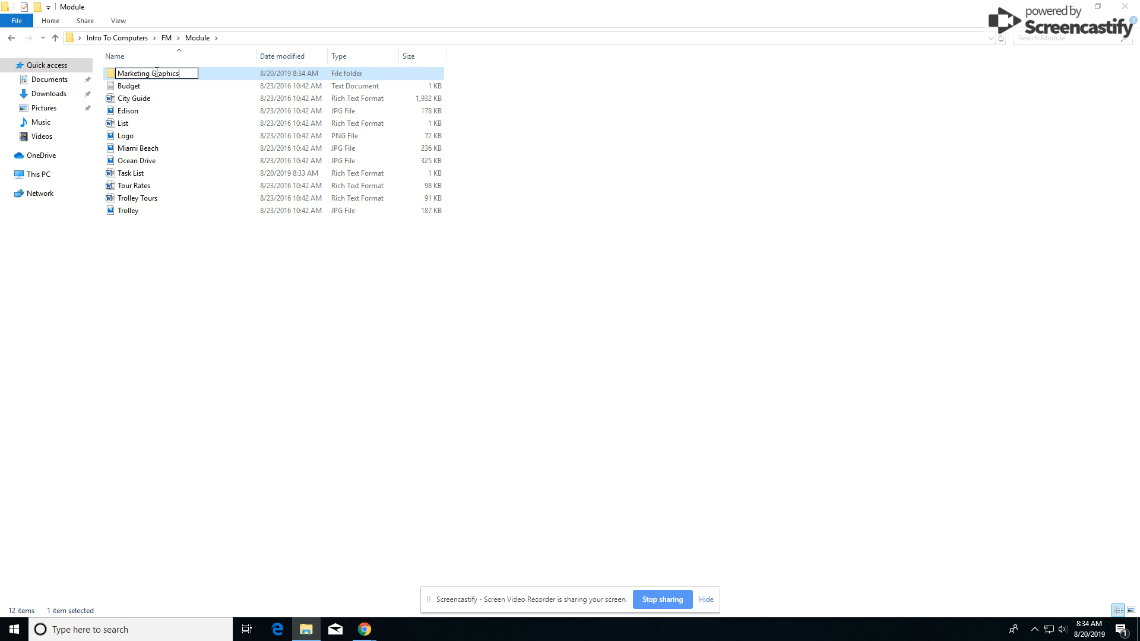
pyautogui.press('Return')
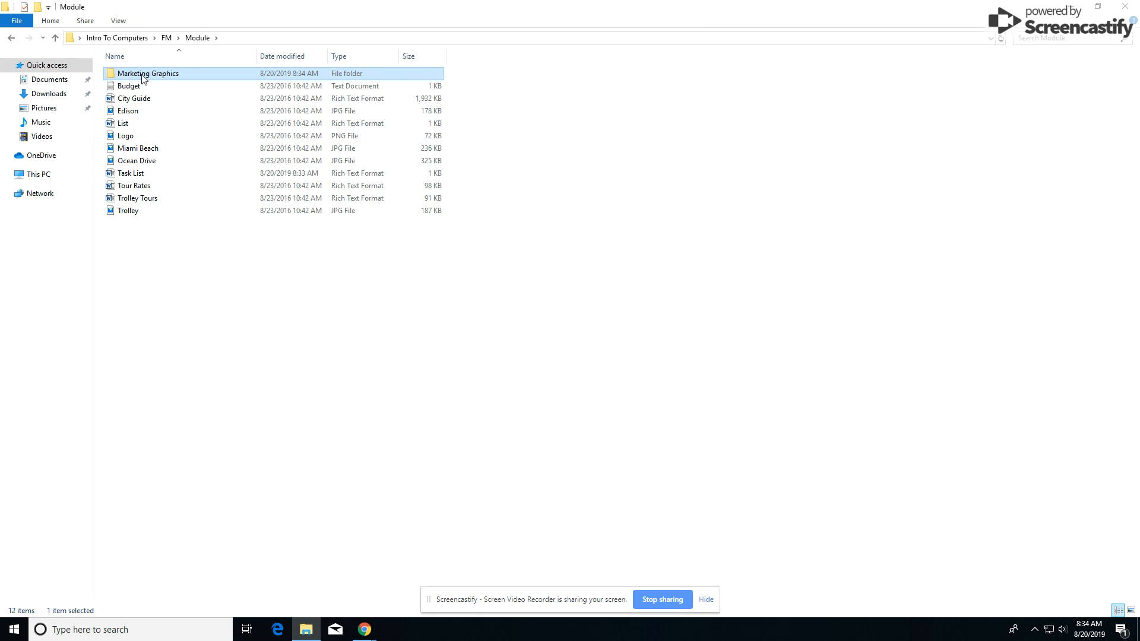
# Create a new folder named "Sights" in the Module folder.
pyautogui.moveTo(152, 78)
pyautogui.rightClick(259, 332)
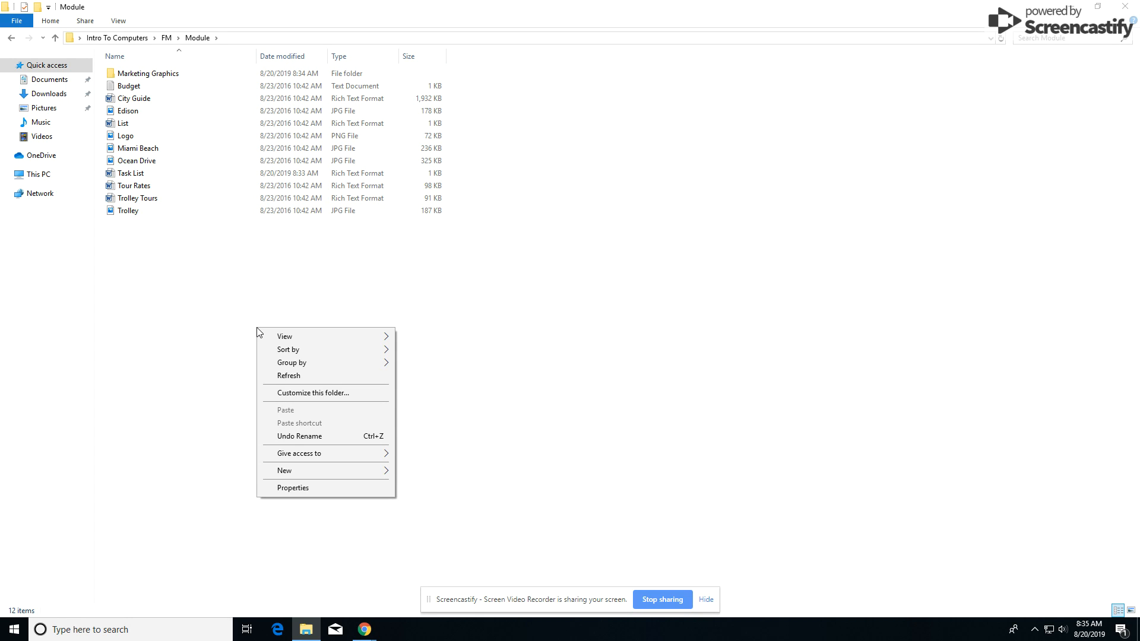
pyautogui.moveTo(286, 471)
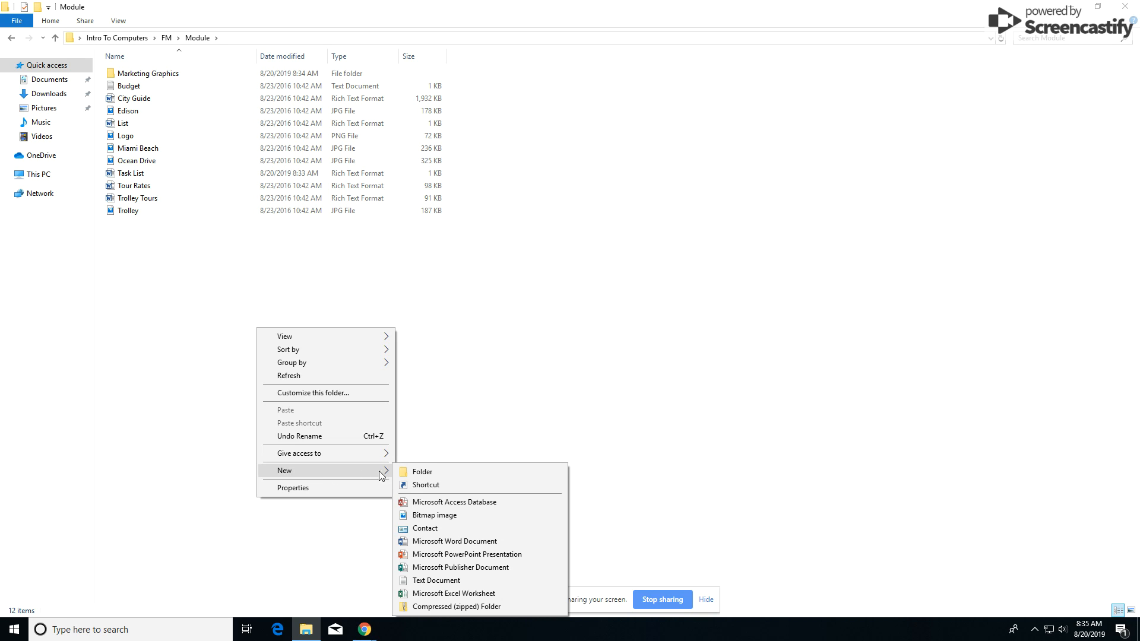
pyautogui.click(422, 472)
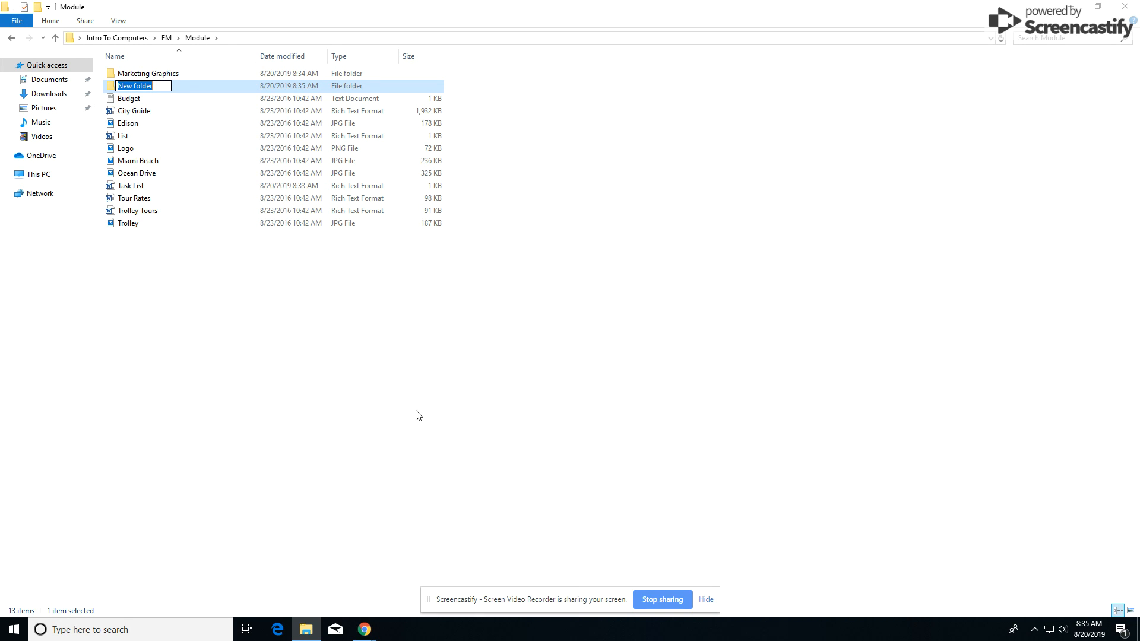
pyautogui.write('Sights')
pyautogui.press('Return')
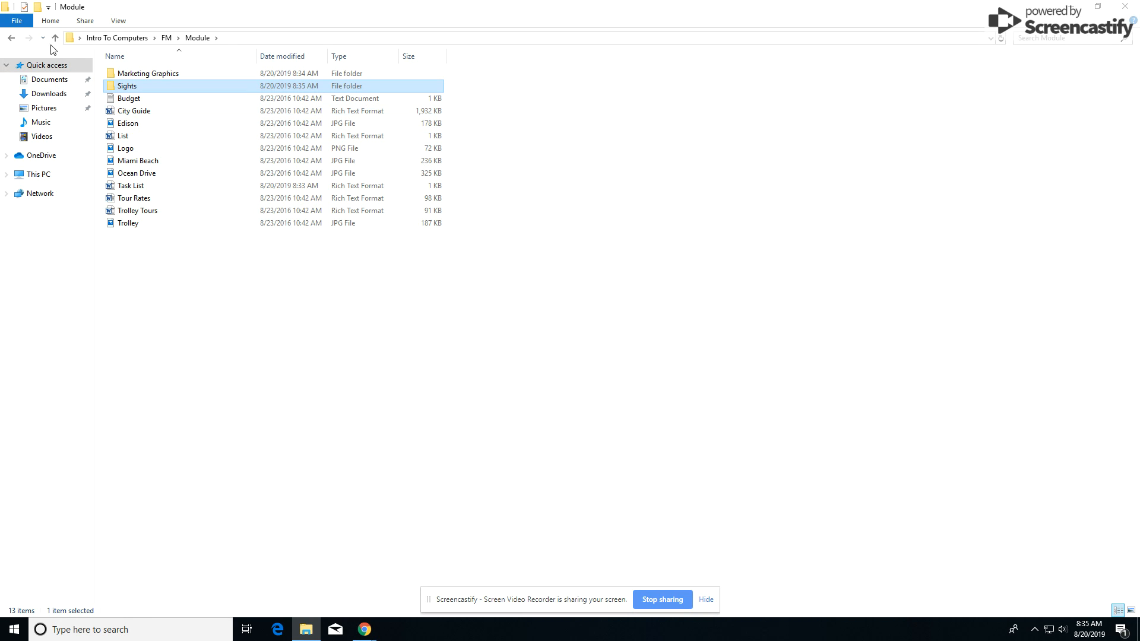
# Create a new folder named "Financial" in the Module folder.
pyautogui.click(50, 22)
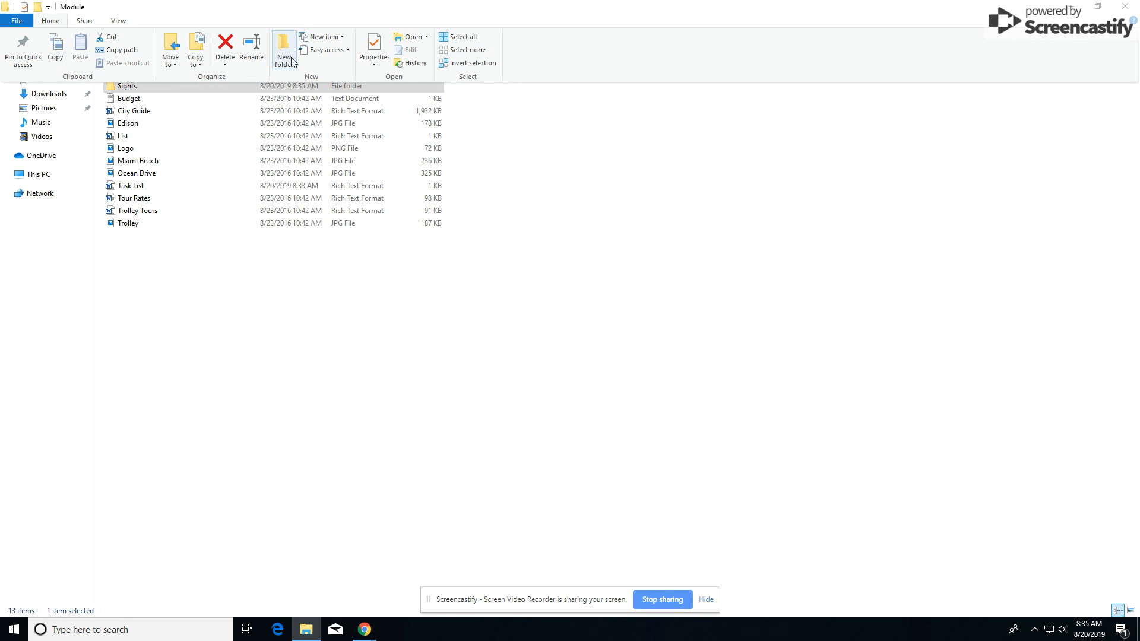
pyautogui.rightClick(155, 281)
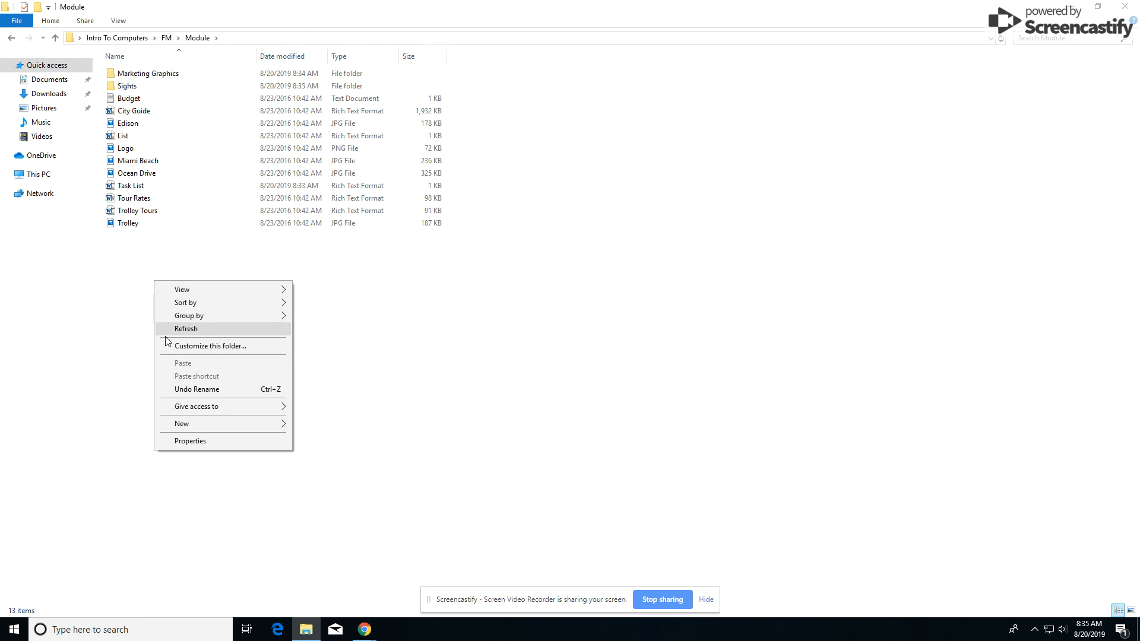
pyautogui.moveTo(273, 424)
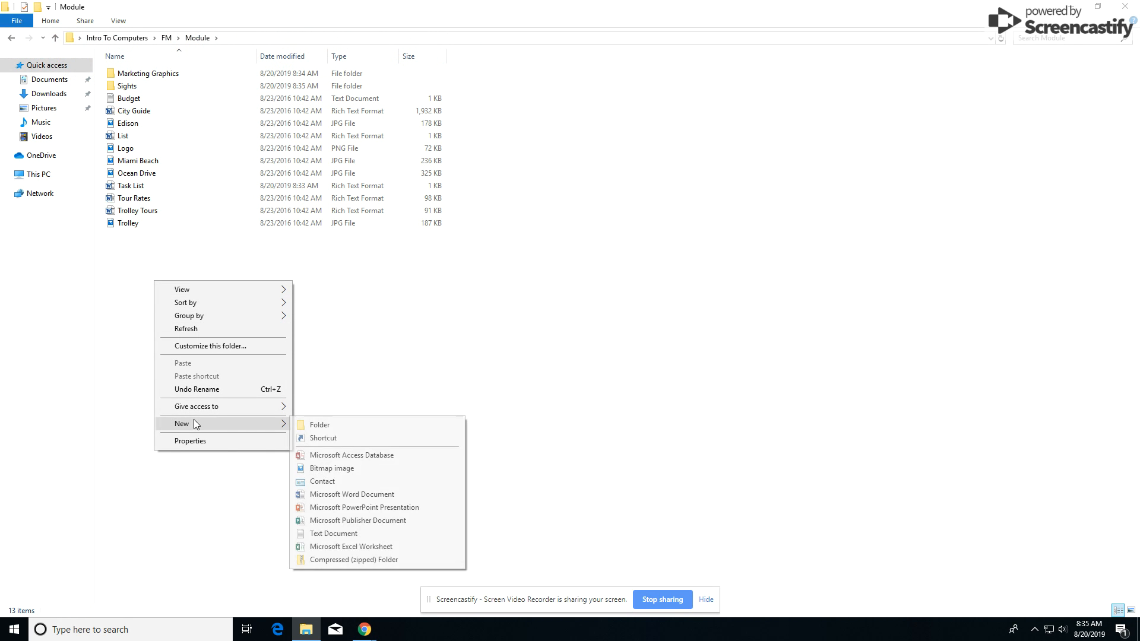
pyautogui.click(355, 425)
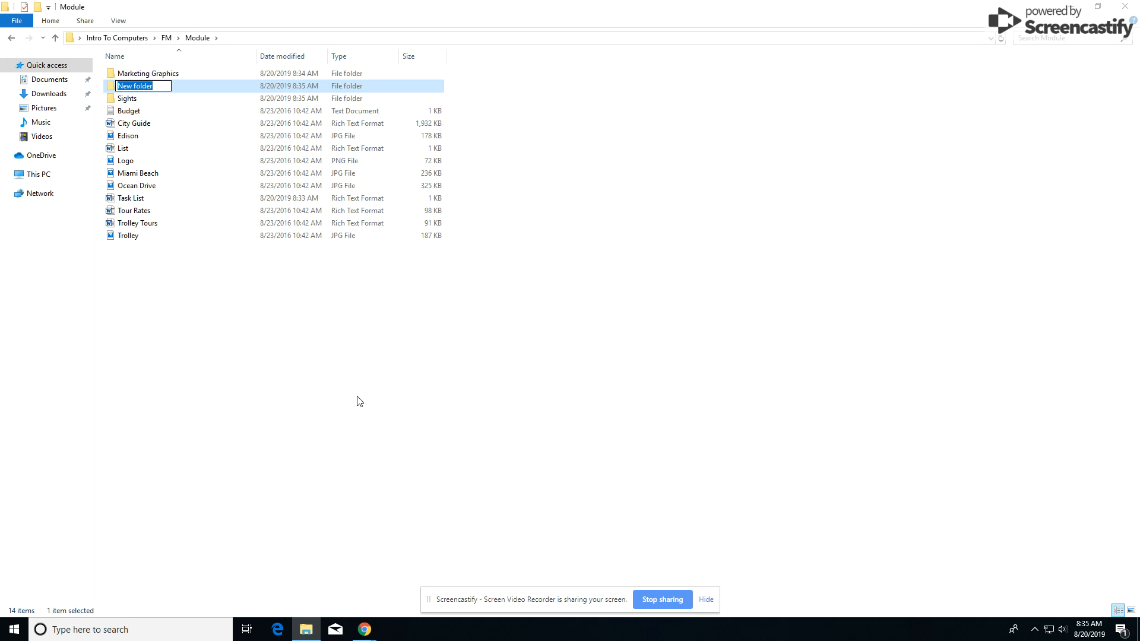
pyautogui.write('Financial')
pyautogui.press('Return')
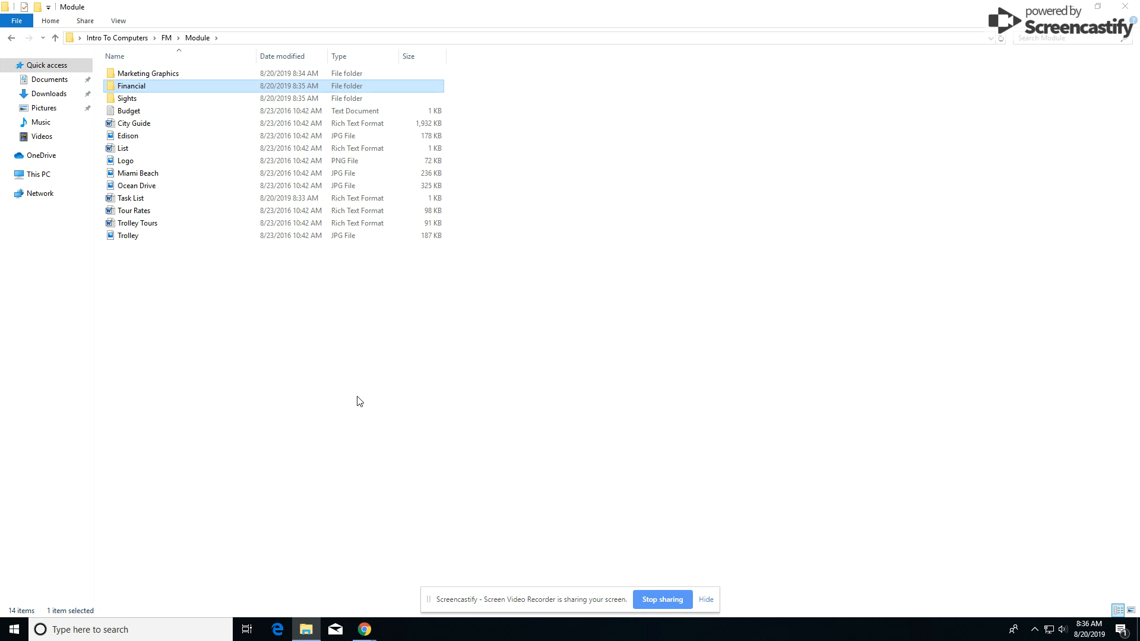
# Create a new folder named "Website" in the Module folder.
pyautogui.click(58, 22)
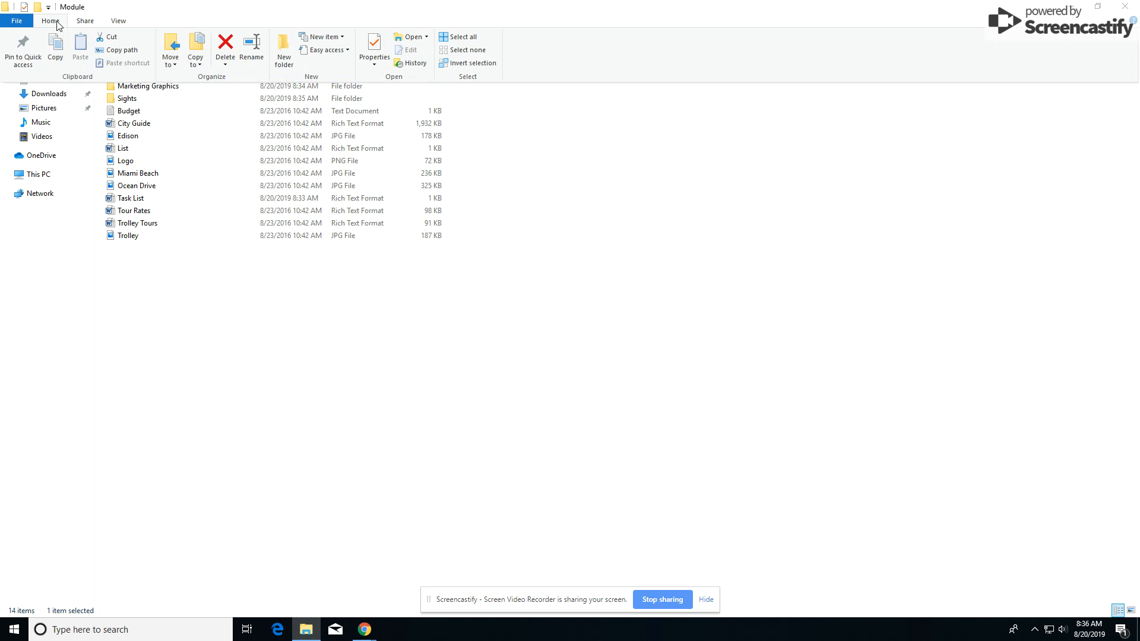
pyautogui.click(279, 52)
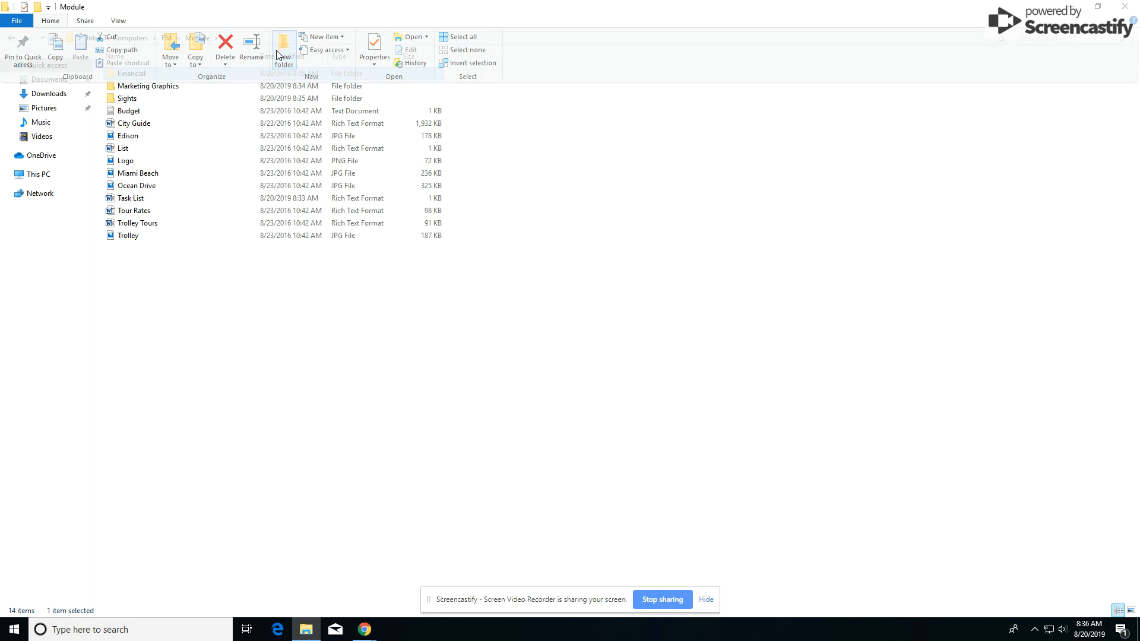
pyautogui.write('Website')
pyautogui.press('Return')
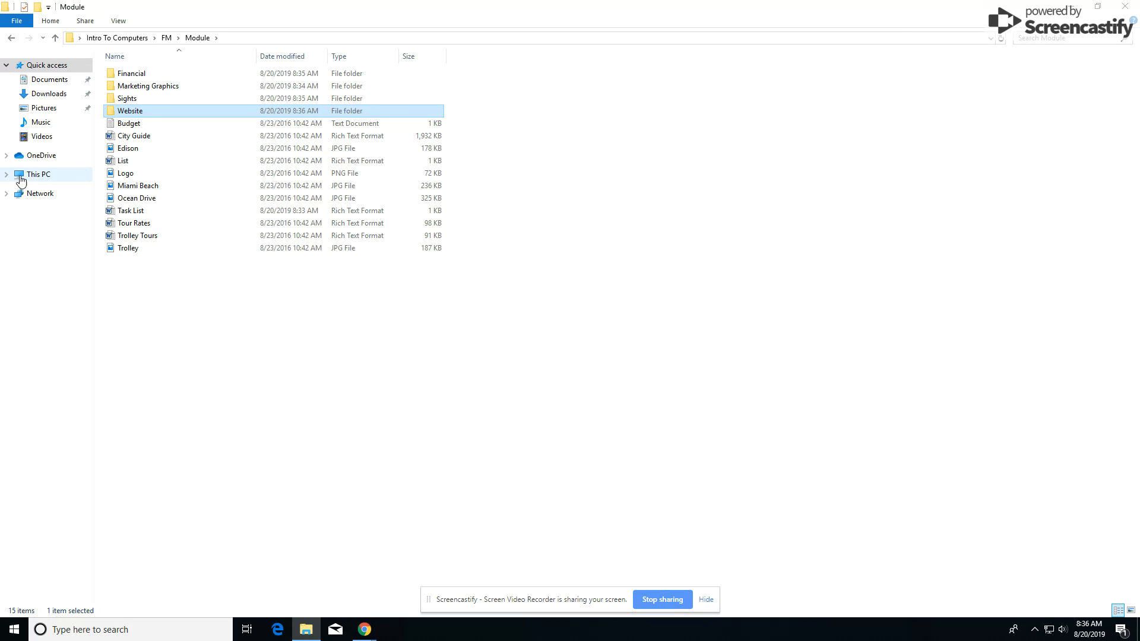
# Move the Budget text file into the Financial folder, check that folder's contents and return to the Module folder.
pyautogui.click(130, 125)
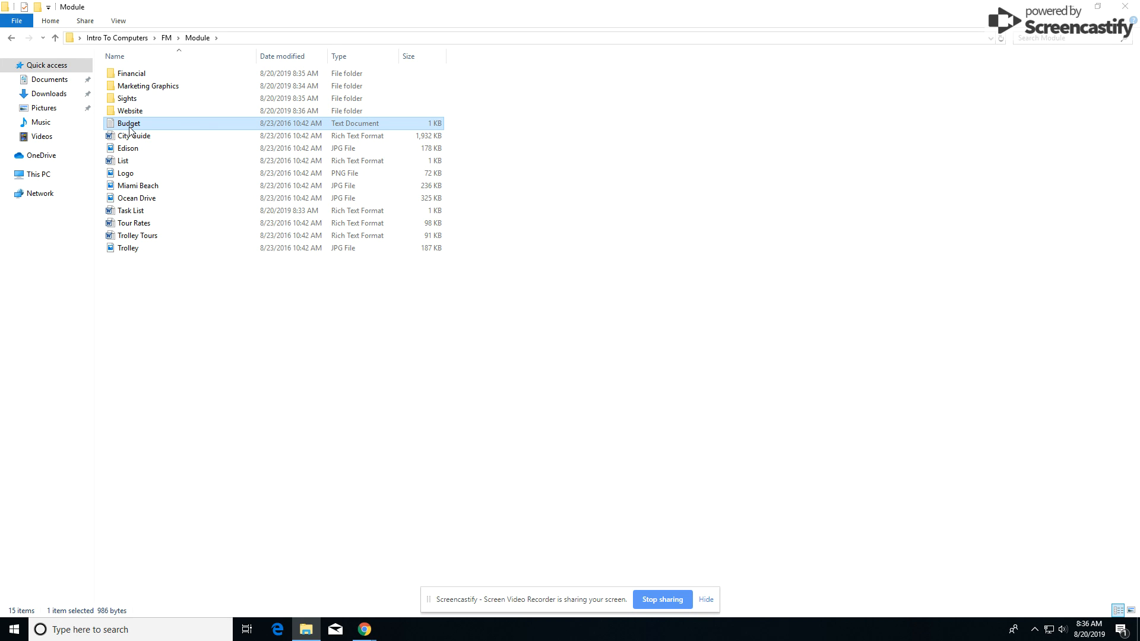
pyautogui.moveTo(131, 129); pyautogui.dragTo(124, 77)
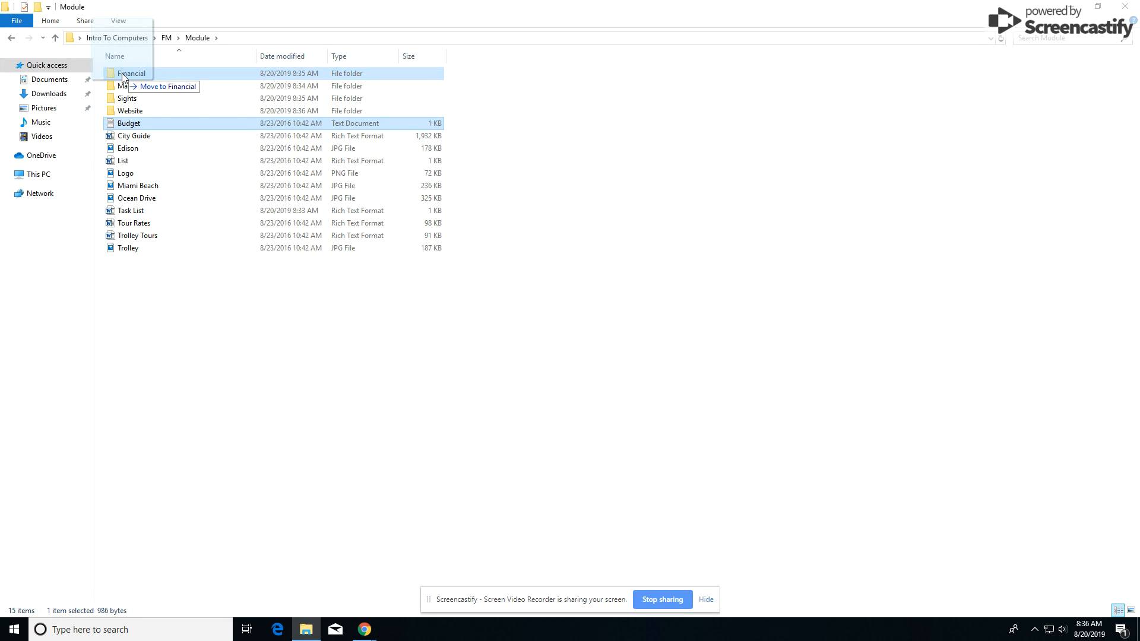
pyautogui.moveTo(123, 77); pyautogui.dragTo(123, 77)
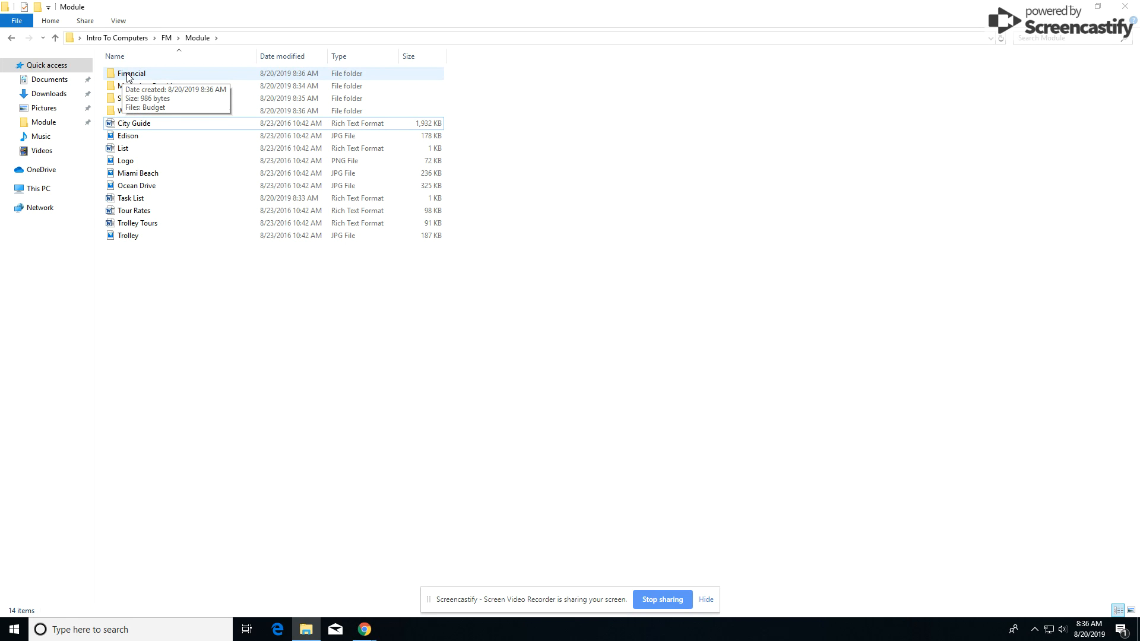
pyautogui.doubleClick(127, 77)
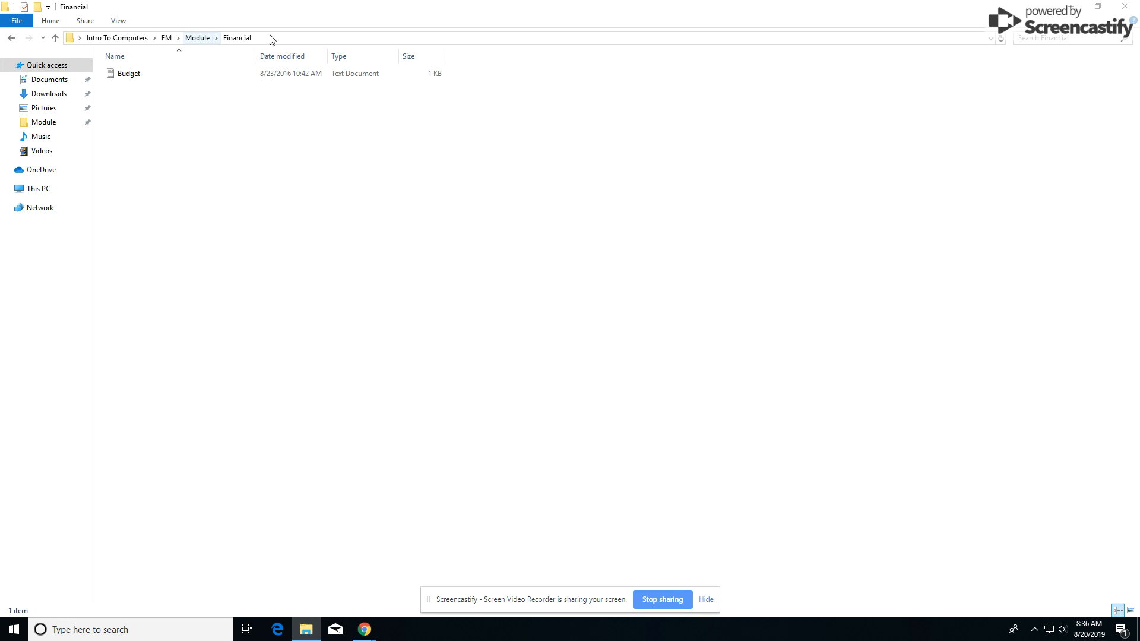
pyautogui.click(11, 39)
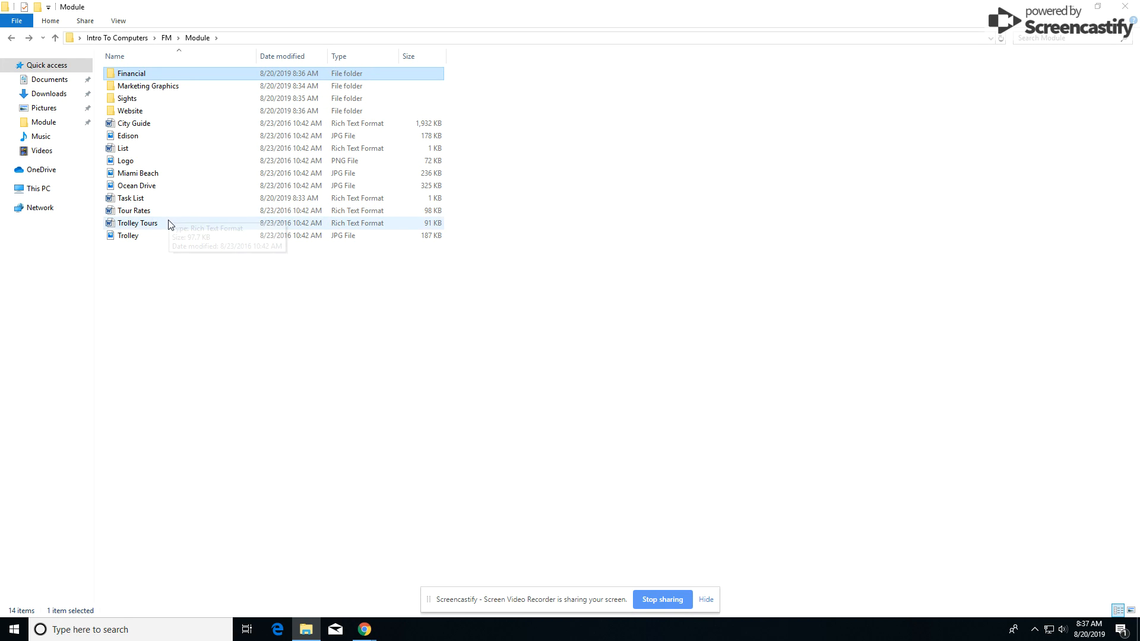
# Cut the City Guide file and paste it into the Sights folder, check that folder's contents and return to Module.
pyautogui.rightClick(131, 128)
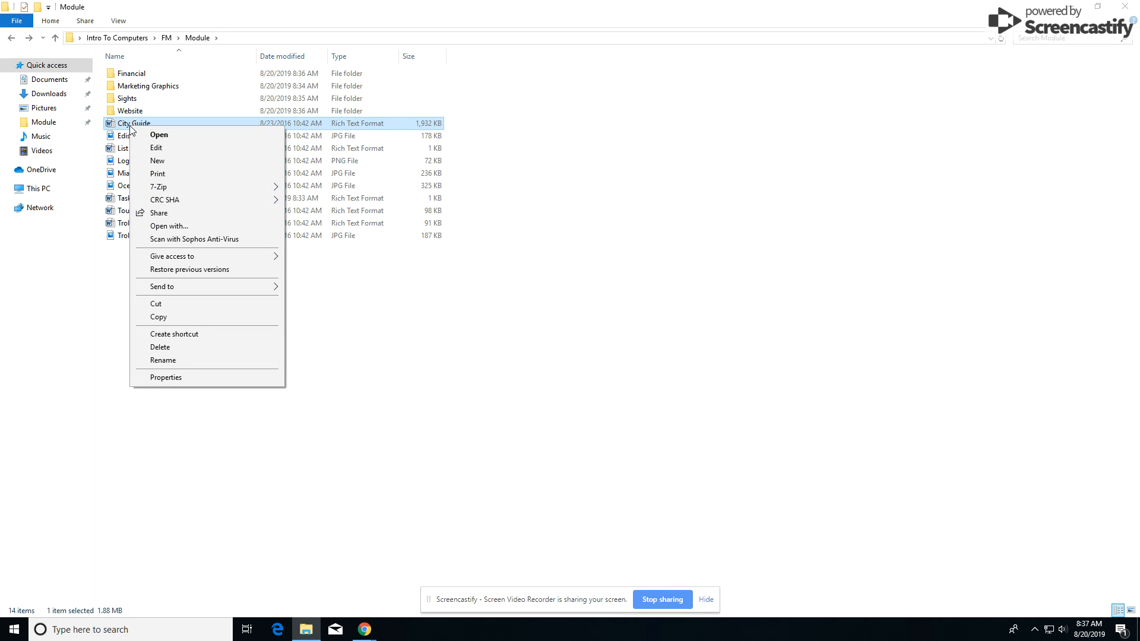
pyautogui.click(158, 304)
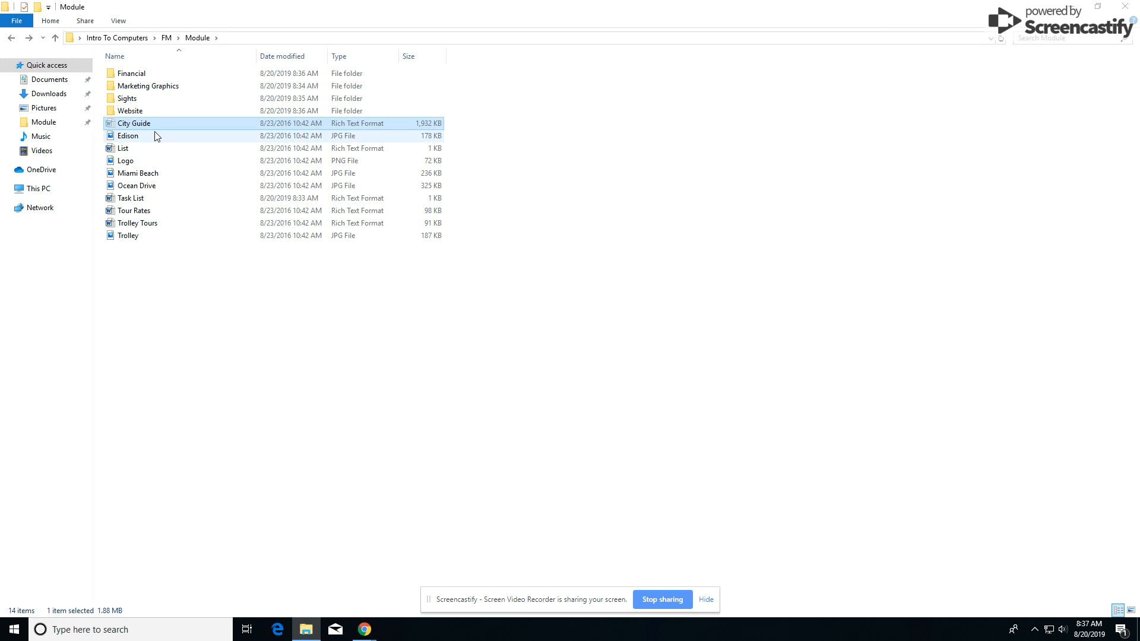
pyautogui.click(125, 101)
pyautogui.rightClick(125, 100)
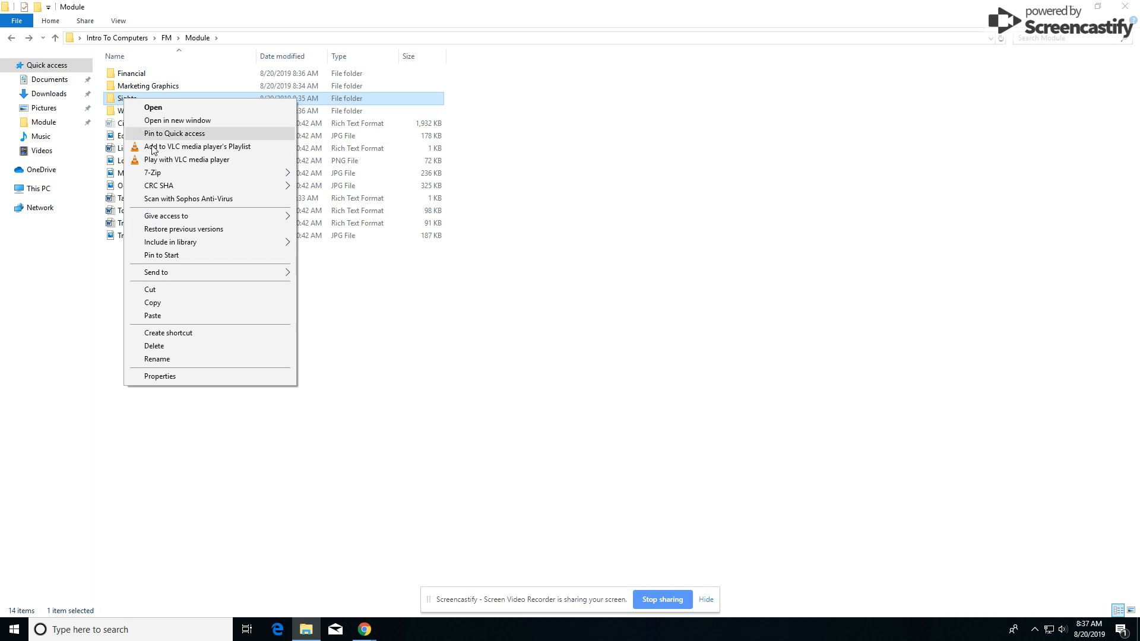
pyautogui.click(152, 315)
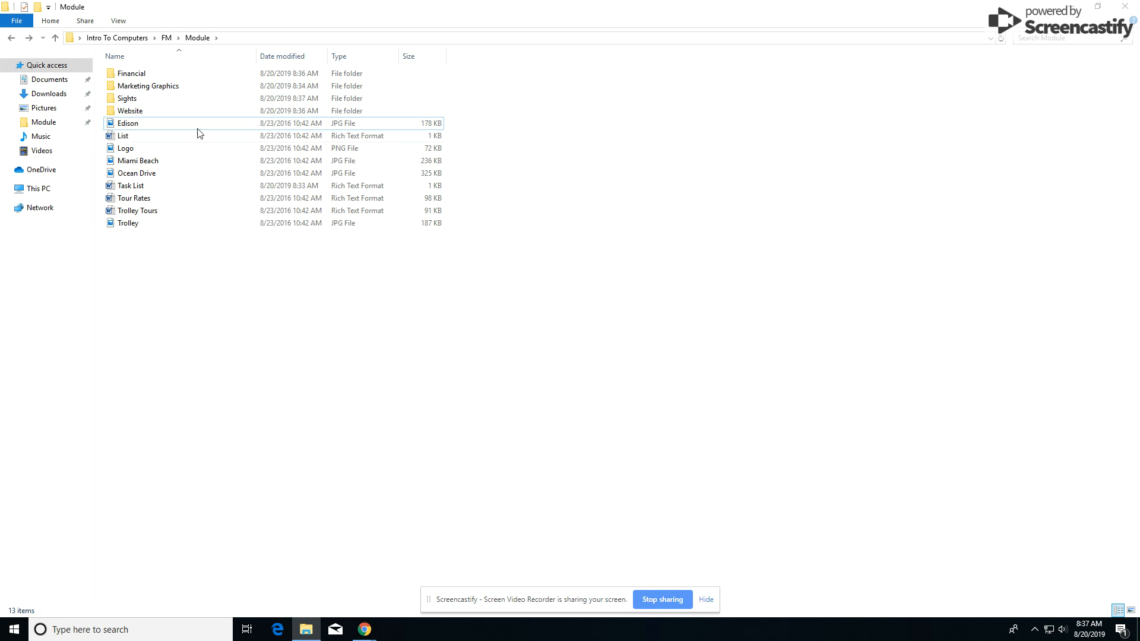
pyautogui.doubleClick(128, 100)
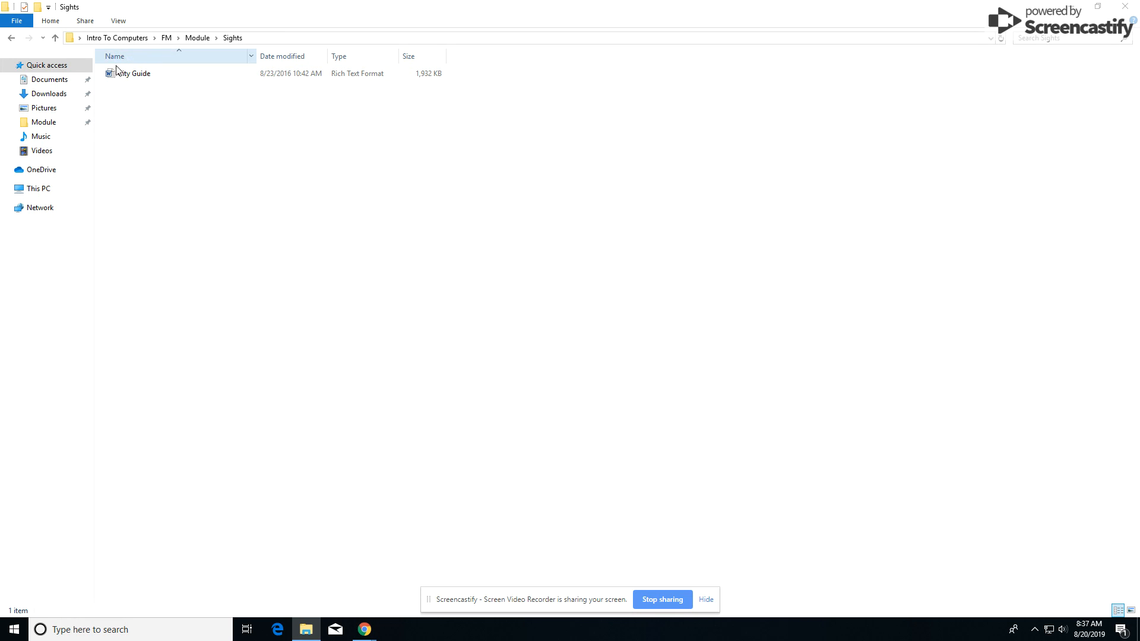
pyautogui.click(11, 38)
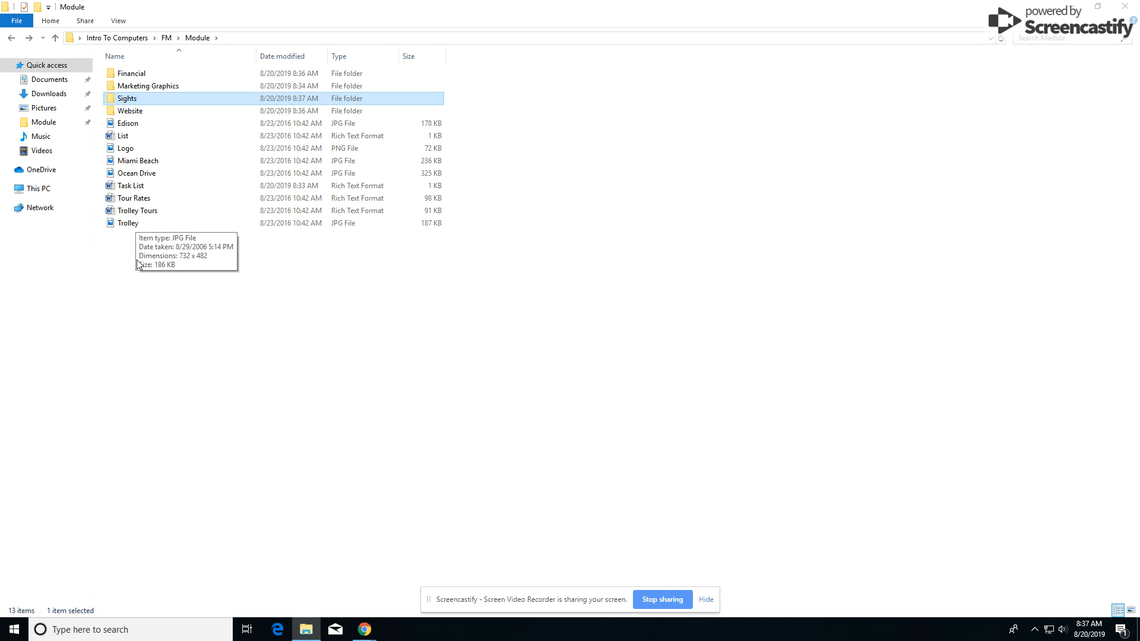
# Move the Trolley Tours file into the Sights folder, check that folder's contents and return to Module.
pyautogui.click(133, 212)
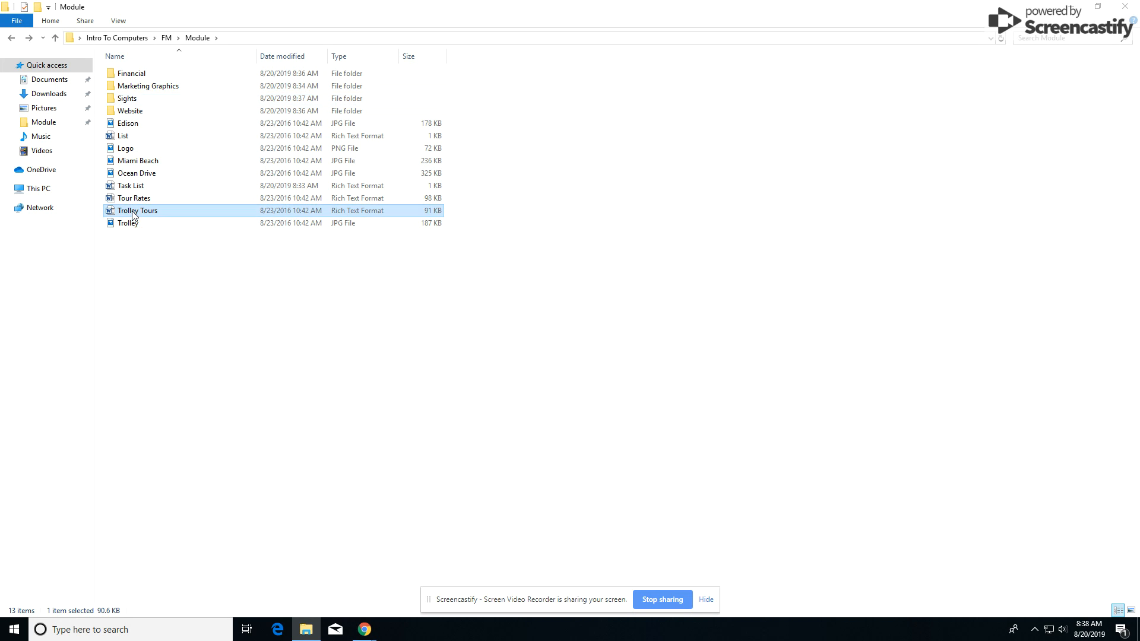
pyautogui.moveTo(133, 215); pyautogui.dragTo(132, 100)
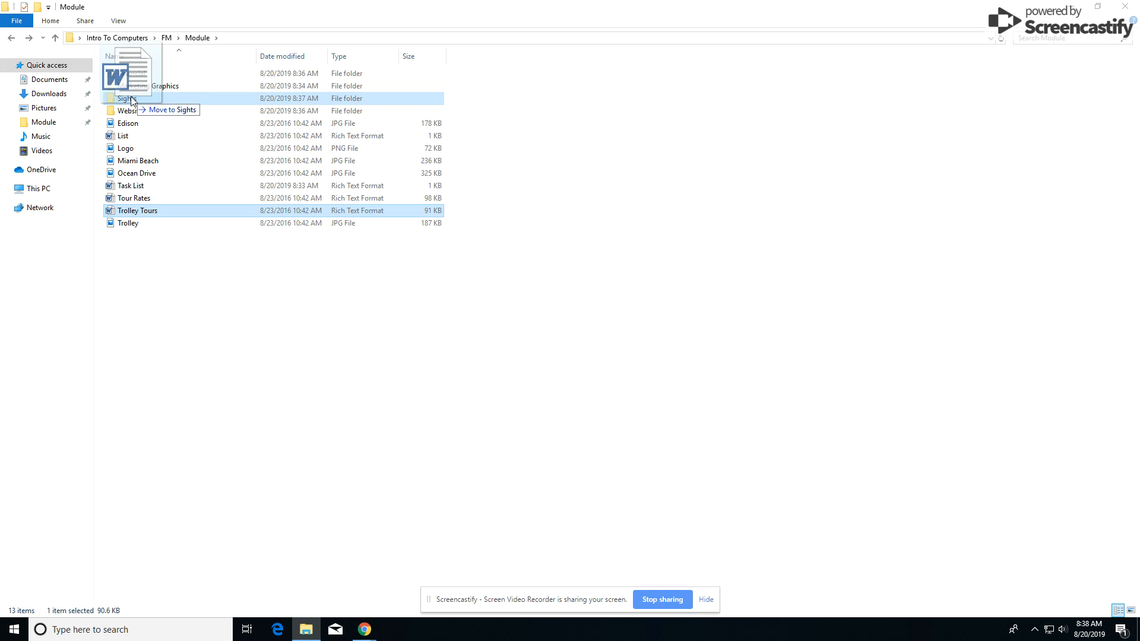
pyautogui.moveTo(131, 100); pyautogui.dragTo(131, 100)
pyautogui.doubleClick(131, 100)
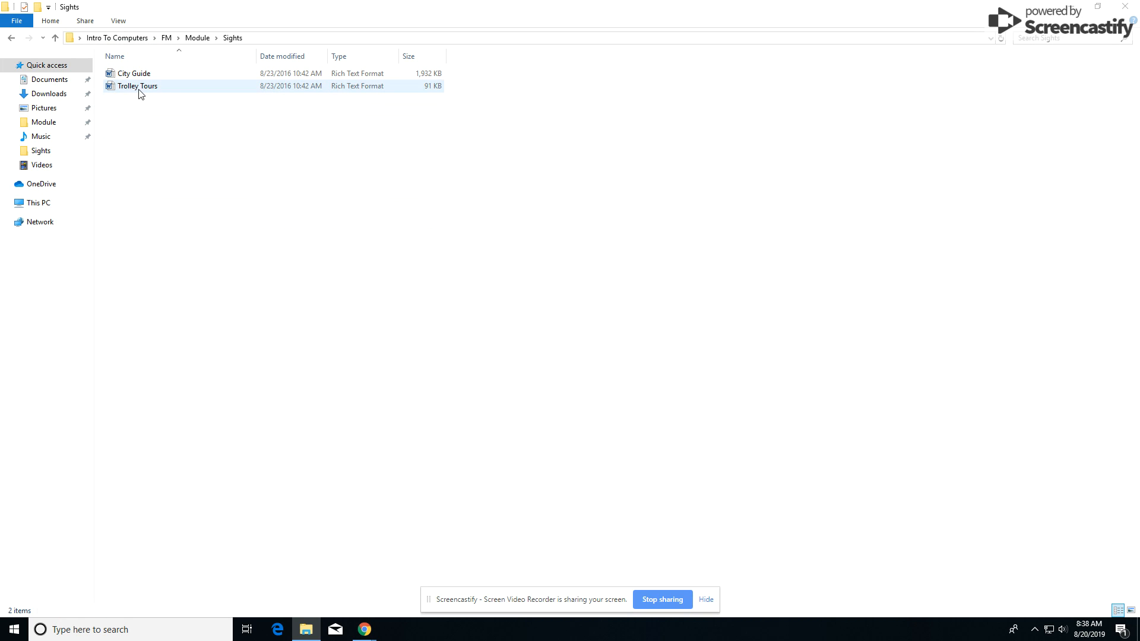
pyautogui.click(11, 37)
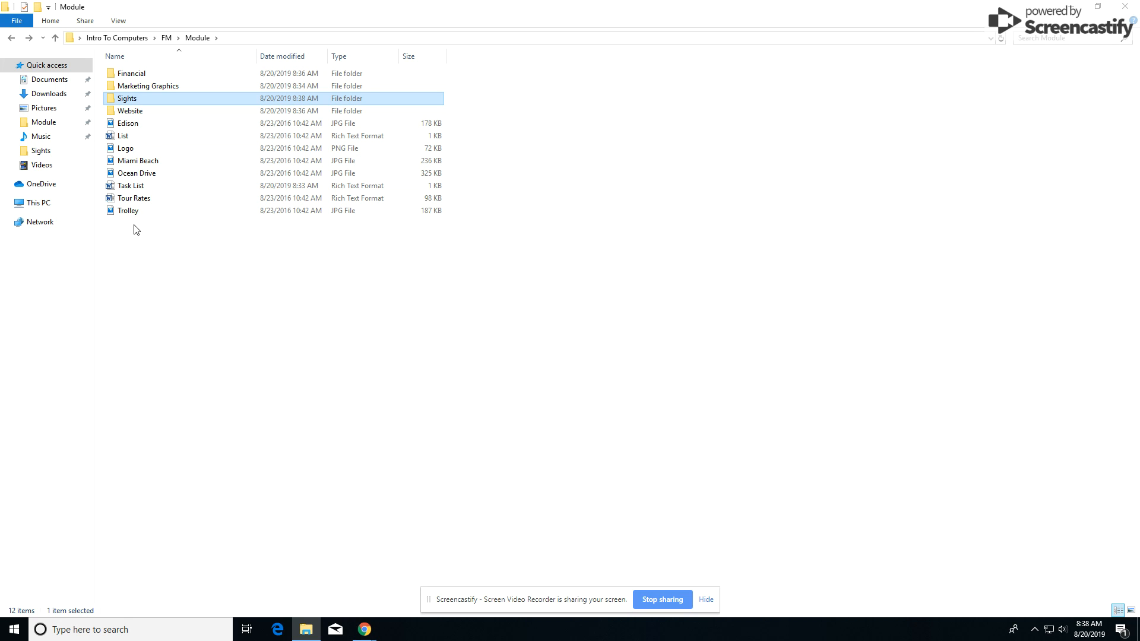
# Move the Task List file from the Module folder into the Website folder.
pyautogui.click(128, 187)
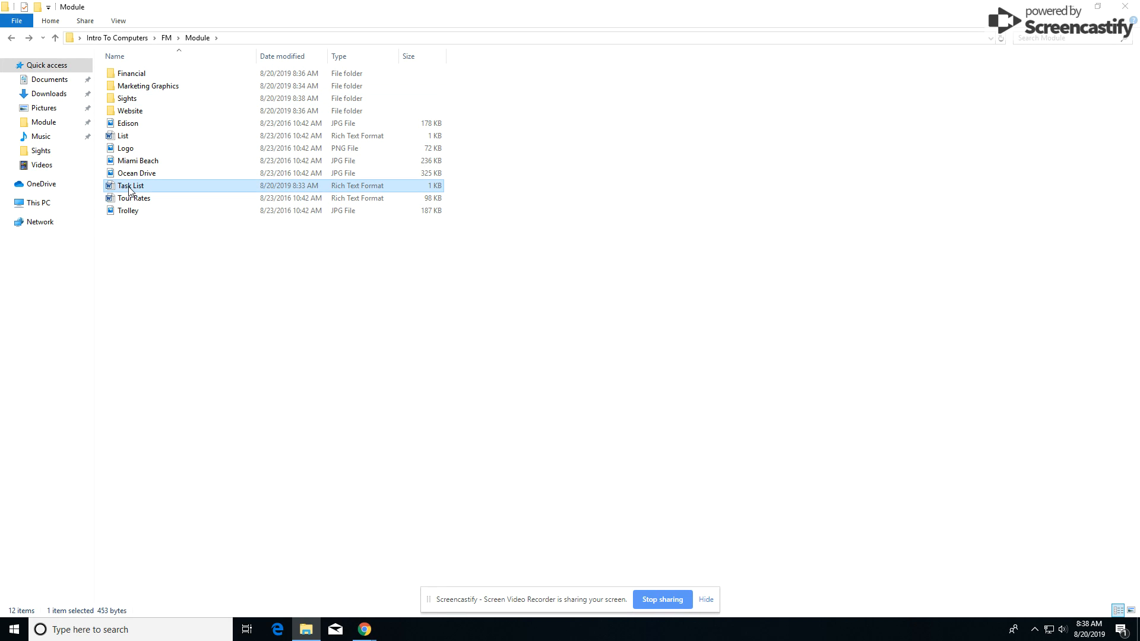
pyautogui.moveTo(129, 188); pyautogui.dragTo(134, 114)
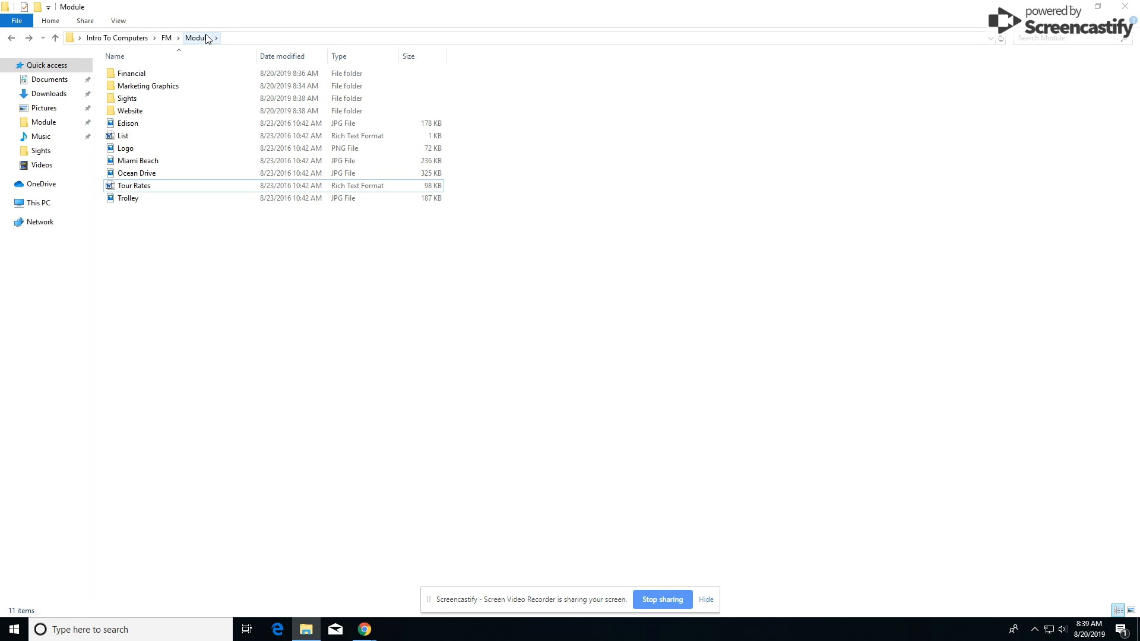
# Select the whole range of files from Edison through Trolley in the Module folder.
pyautogui.click(124, 125)
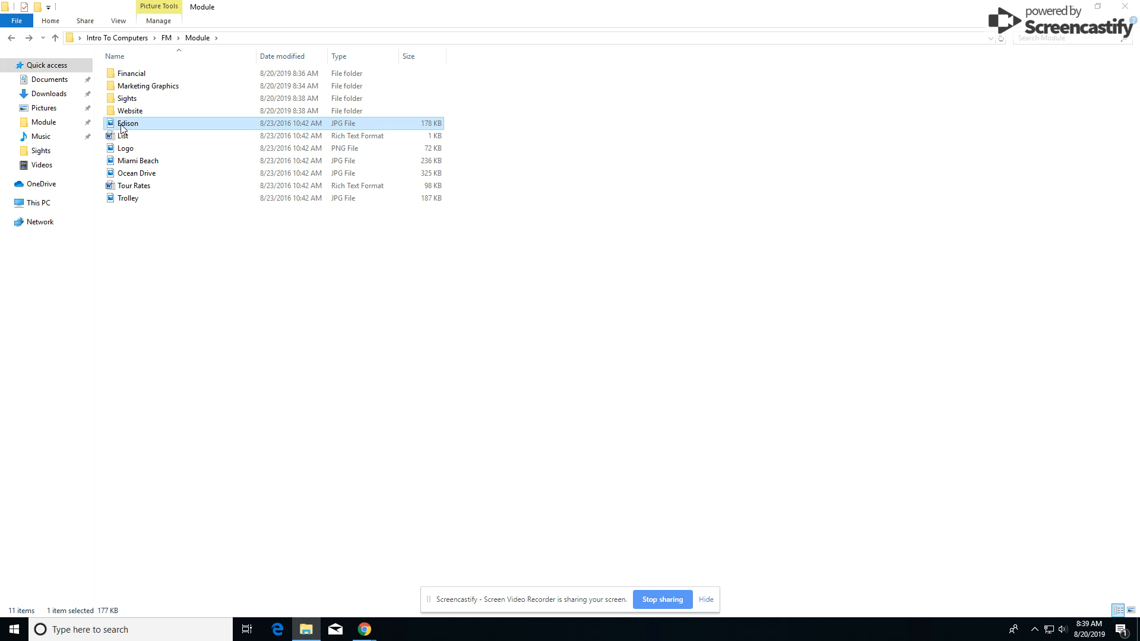
pyautogui.keyDown('shift'); pyautogui.click(127, 200); pyautogui.keyUp('shift')
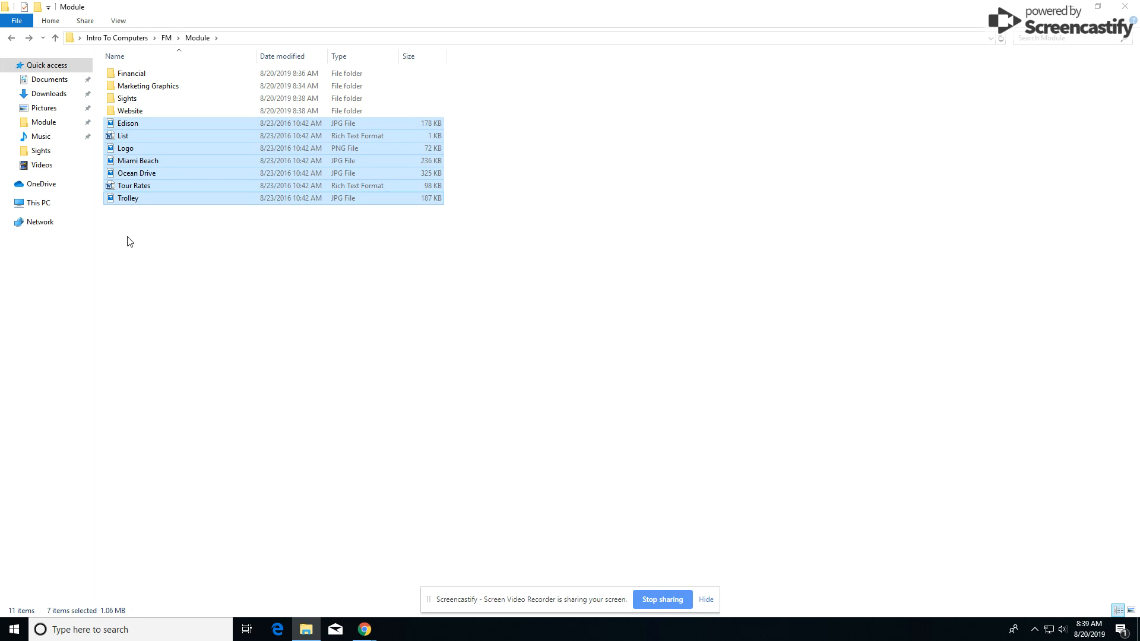